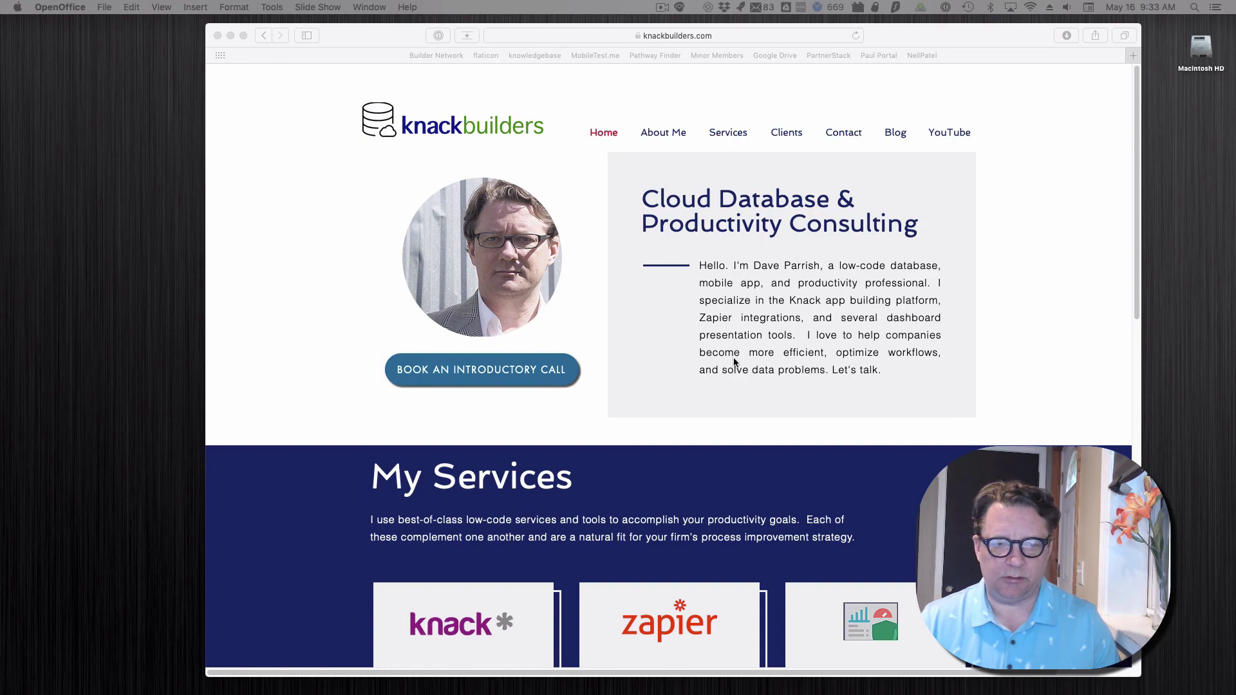
# Bring the 'Untitled 1' Impress presentation forward and reposition it to show the must-have fields slide
pyautogui.click(369, 7)
pyautogui.click(451, 51)
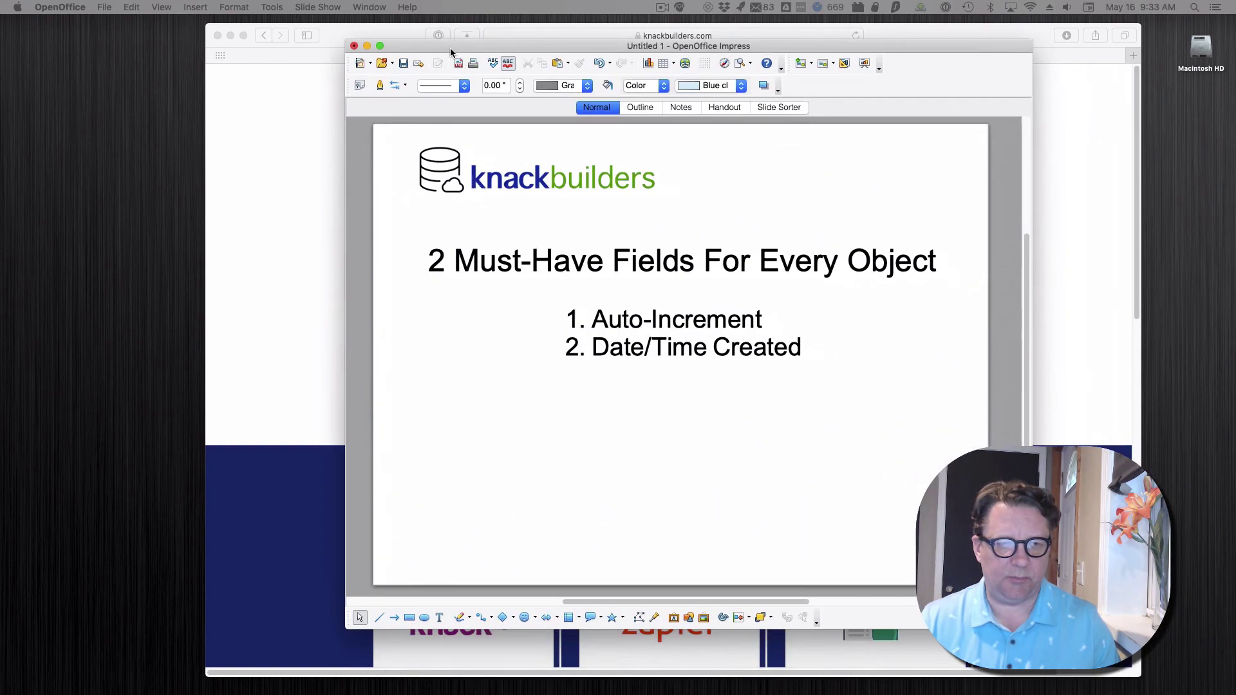
pyautogui.moveTo(450, 51)
pyautogui.mouseDown()
pyautogui.moveTo(667, 78)
pyautogui.moveTo(454, 45)
pyautogui.mouseUp()
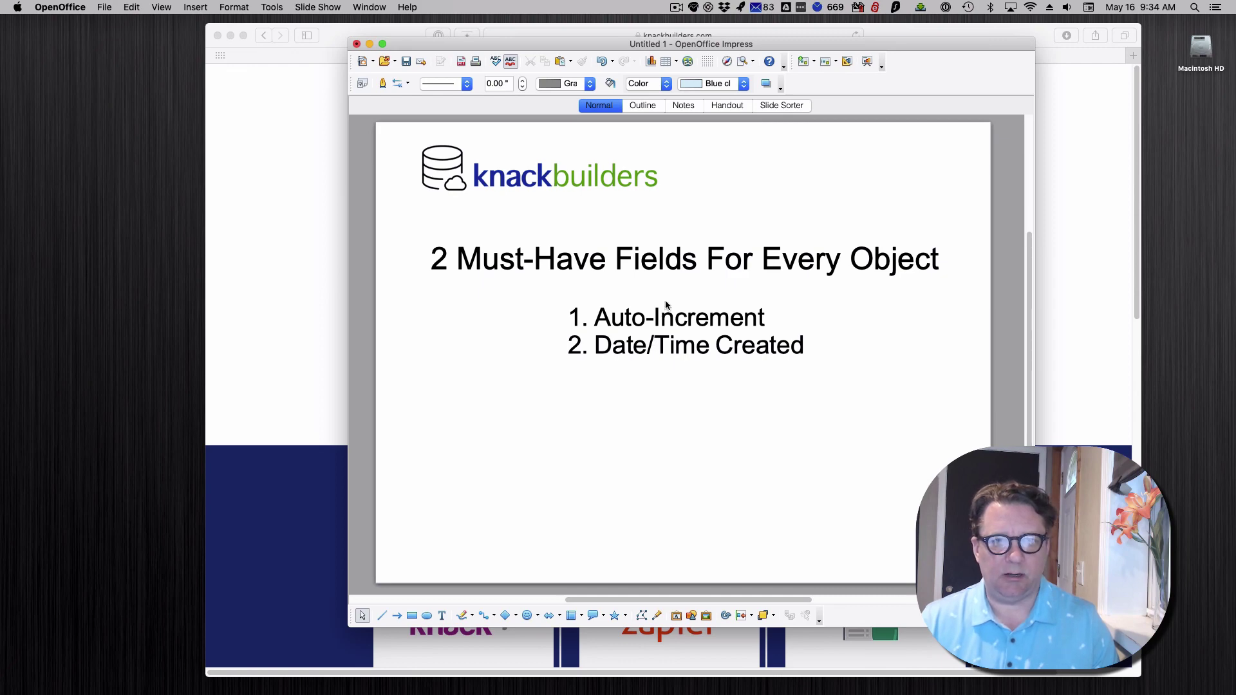
pyautogui.click(677, 7)
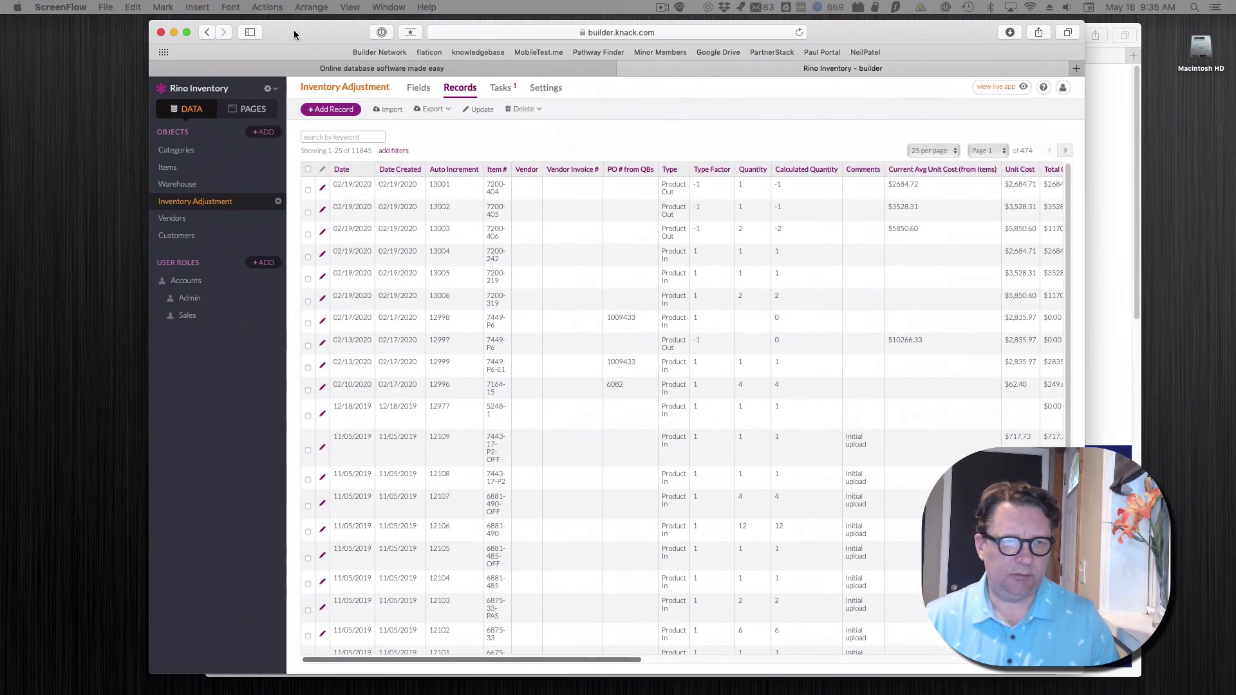
# Open the Inventory Adjustment field list in Knack and browse the Number and Date add-field menus
pyautogui.click(294, 30)
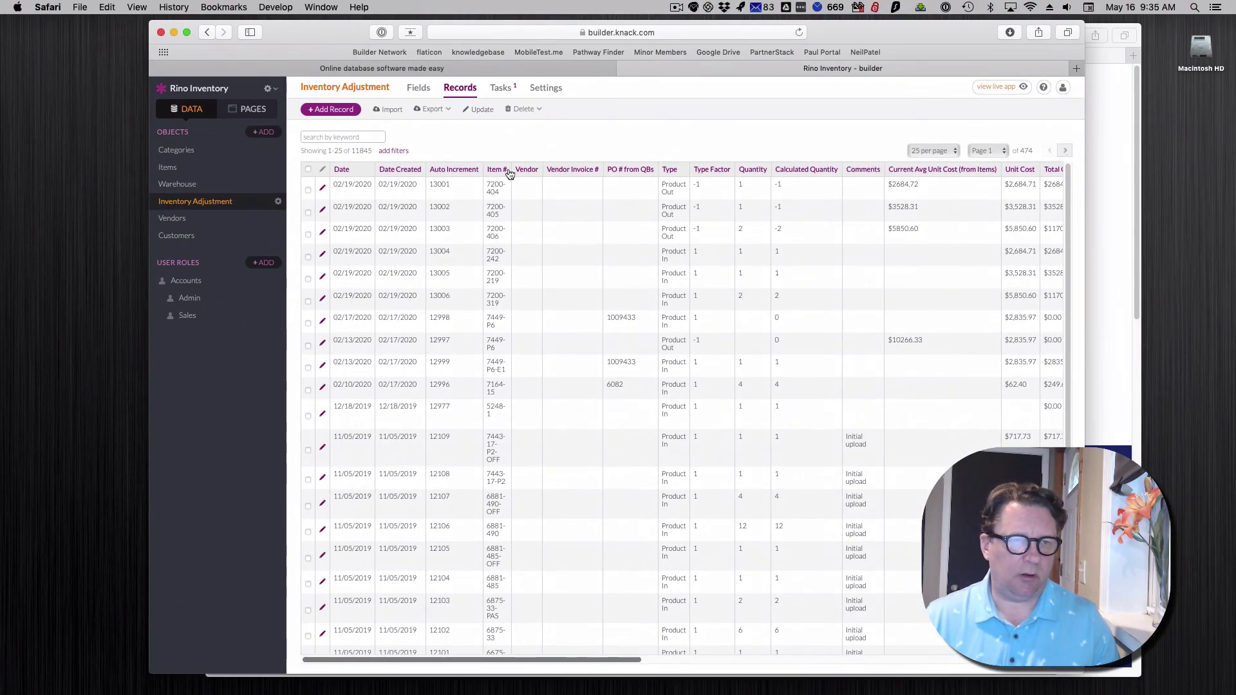
pyautogui.click(411, 90)
pyautogui.moveTo(403, 113)
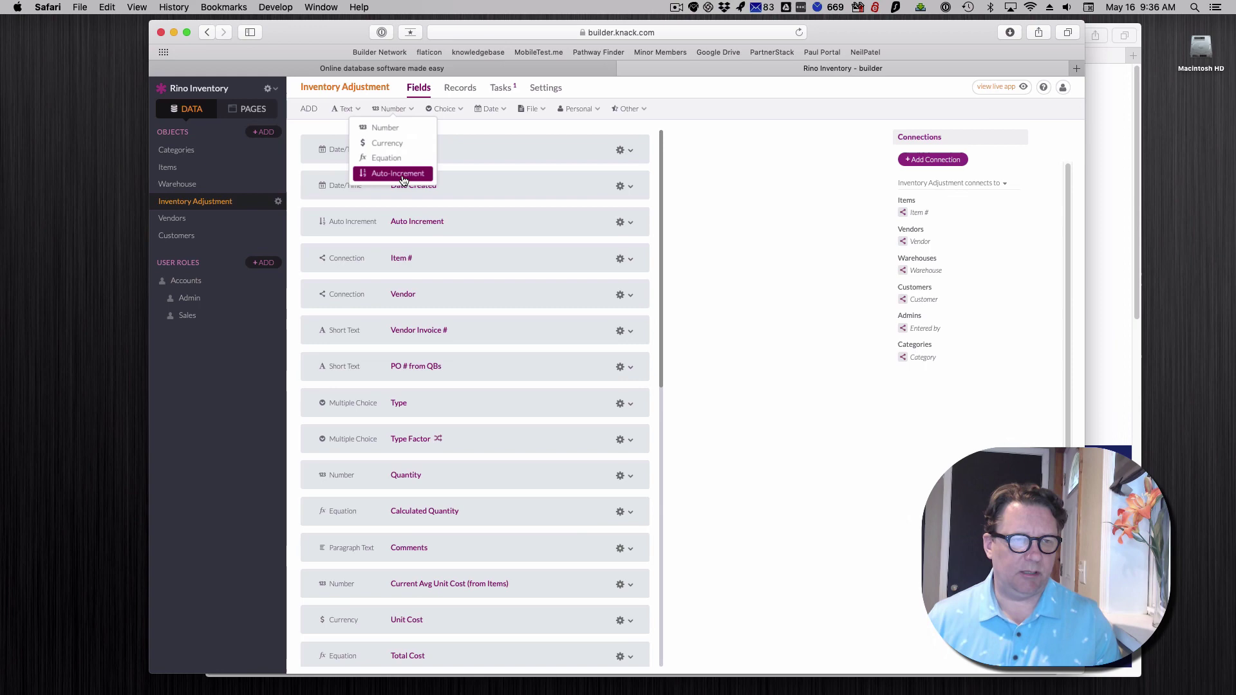
pyautogui.moveTo(346, 108)
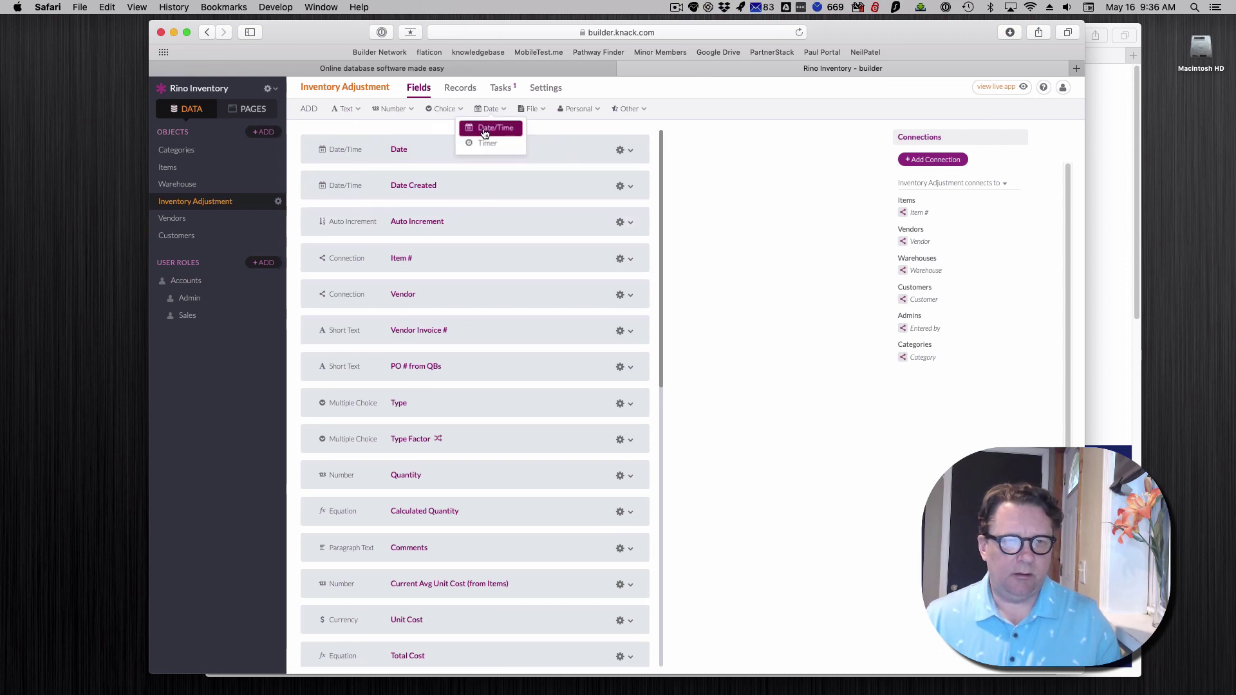
pyautogui.click(485, 131)
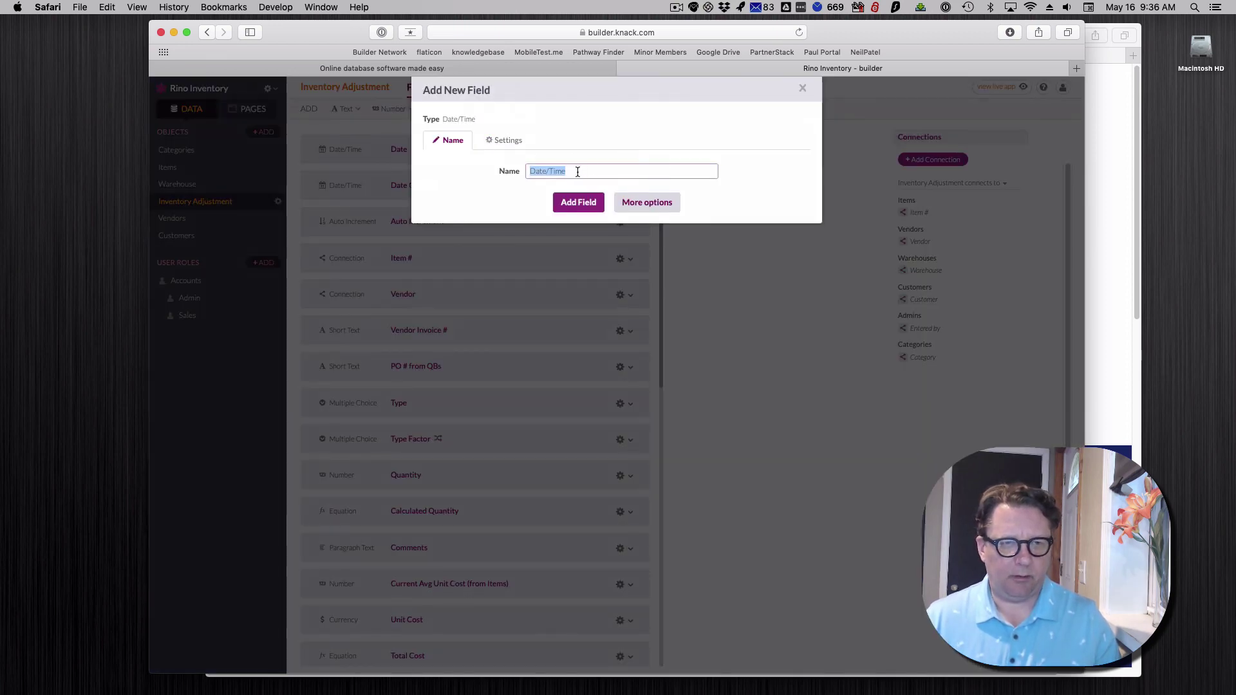
pyautogui.write('date')
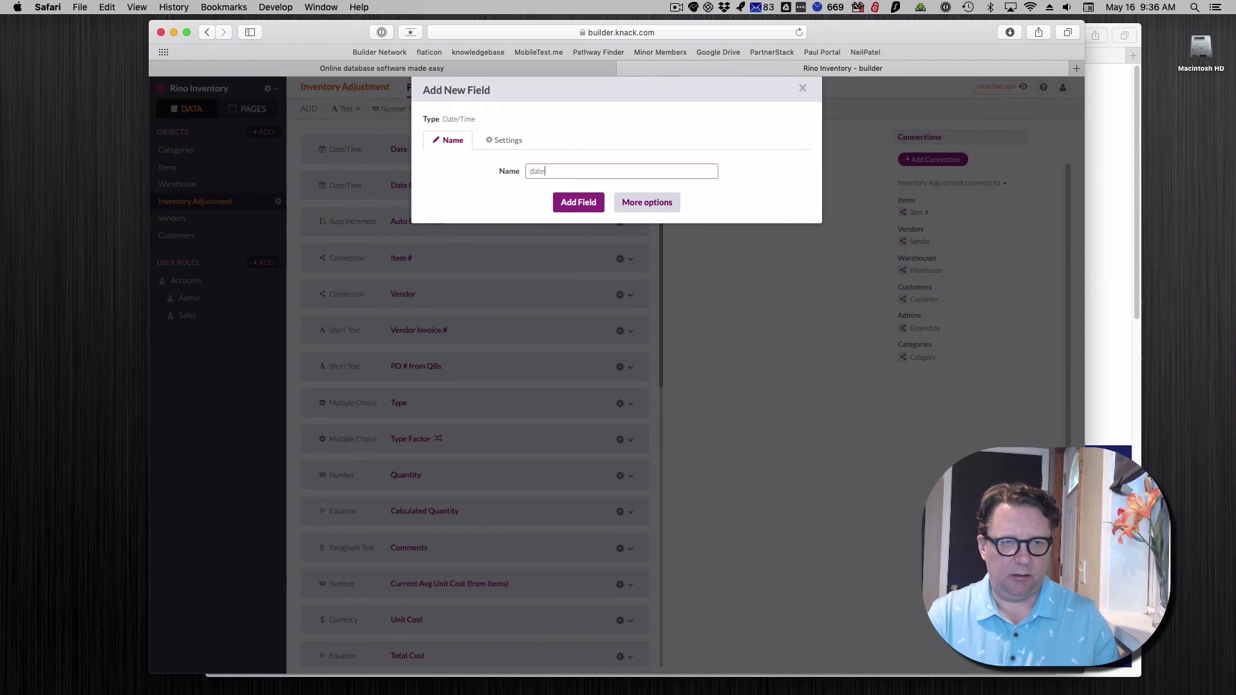
pyautogui.write(' created')
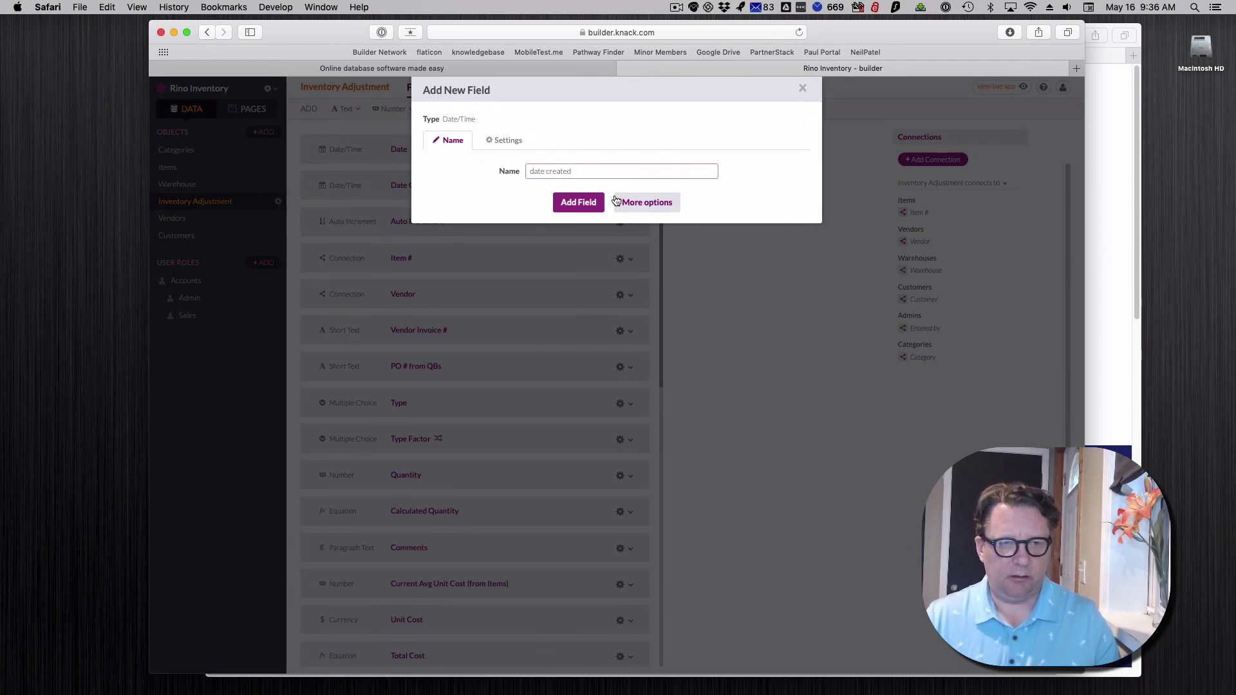
pyautogui.click(593, 202)
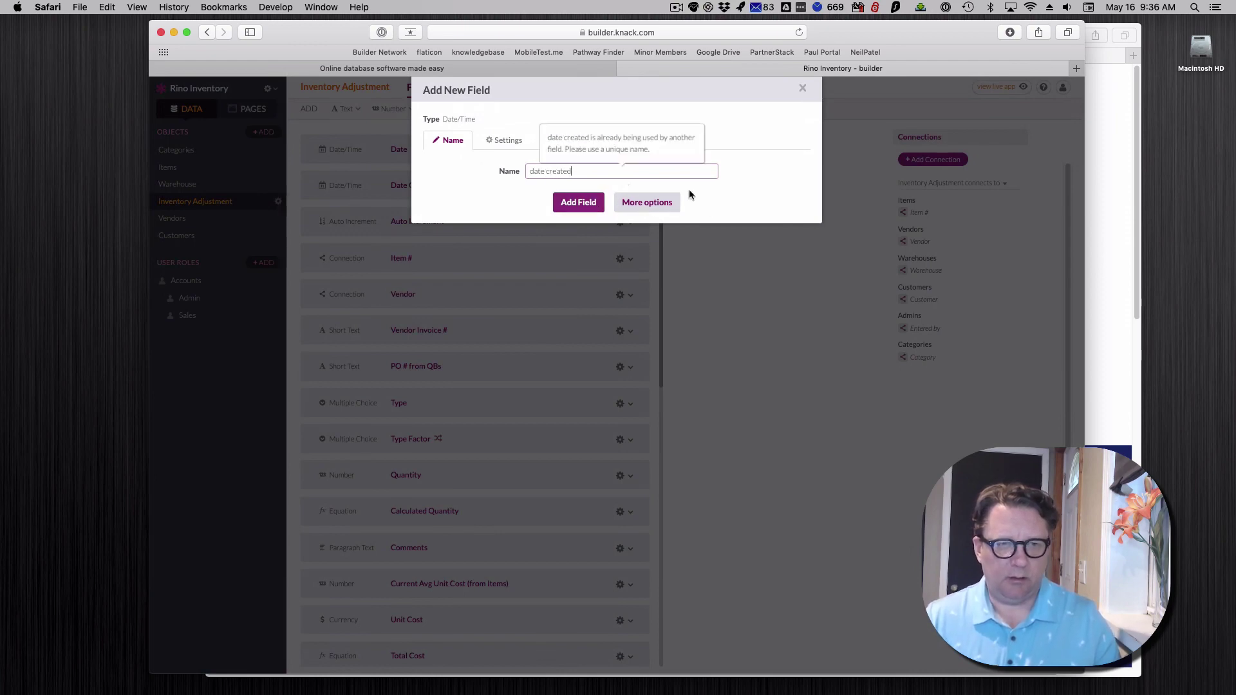
pyautogui.click(649, 203)
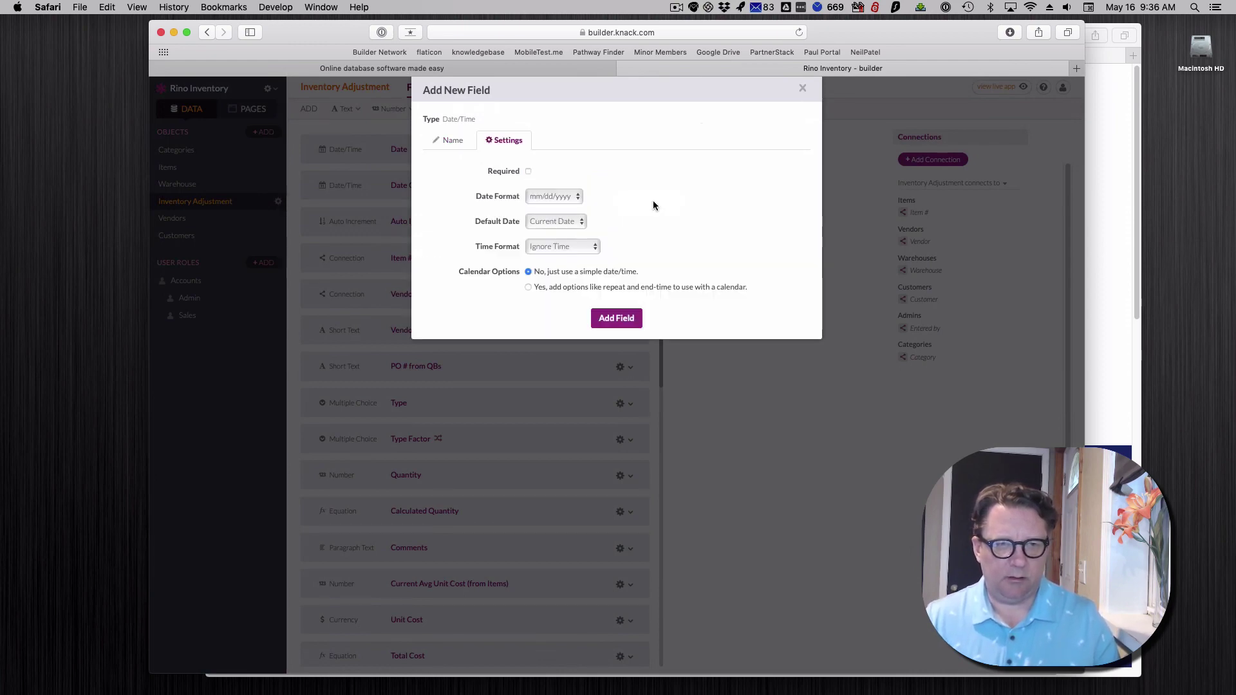
pyautogui.click(546, 222)
pyautogui.click(546, 224)
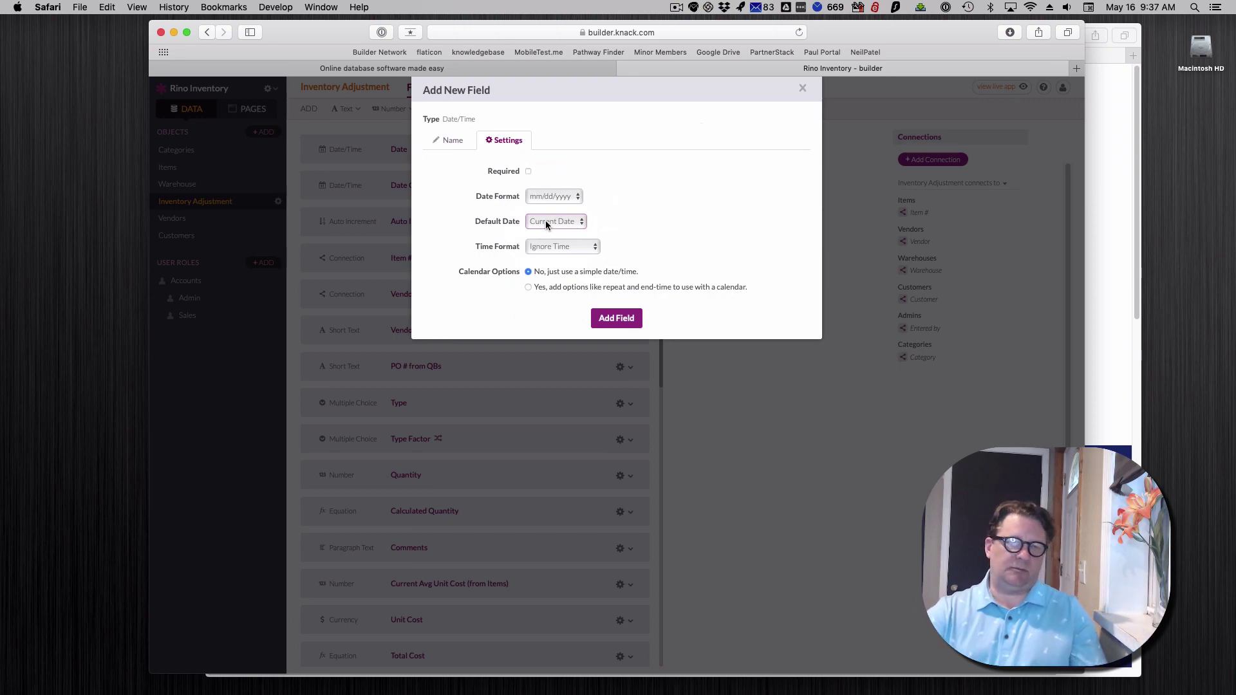
pyautogui.click(546, 246)
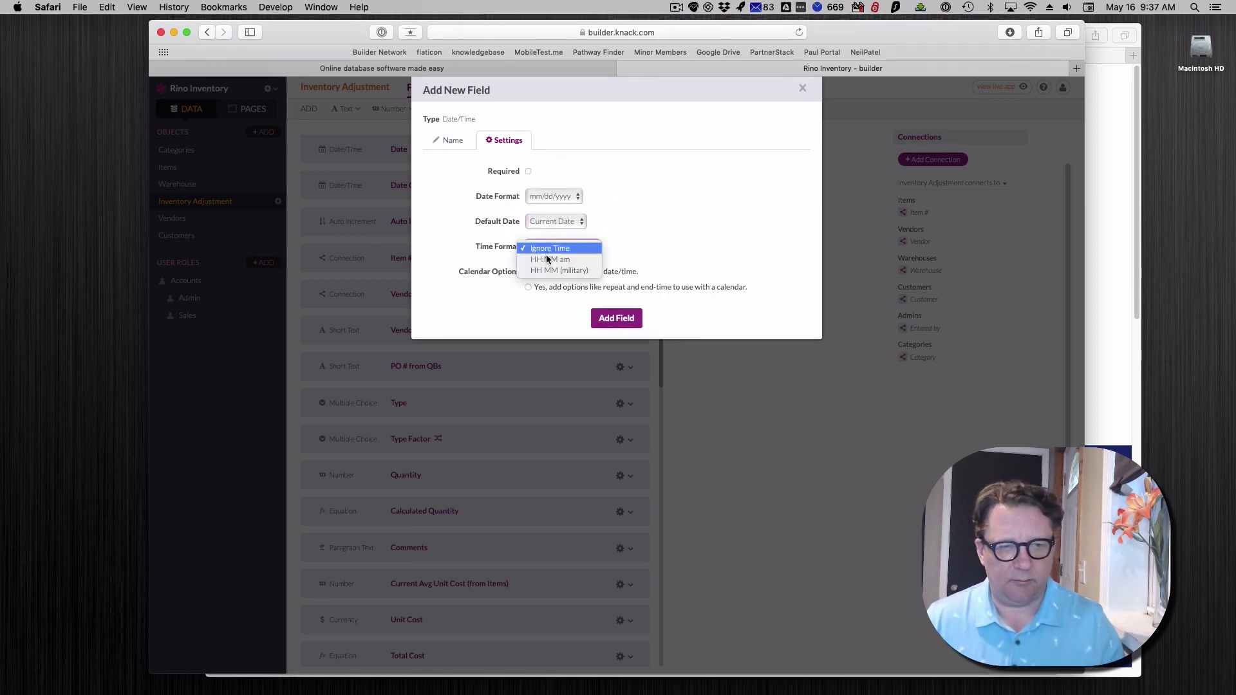
pyautogui.click(683, 211)
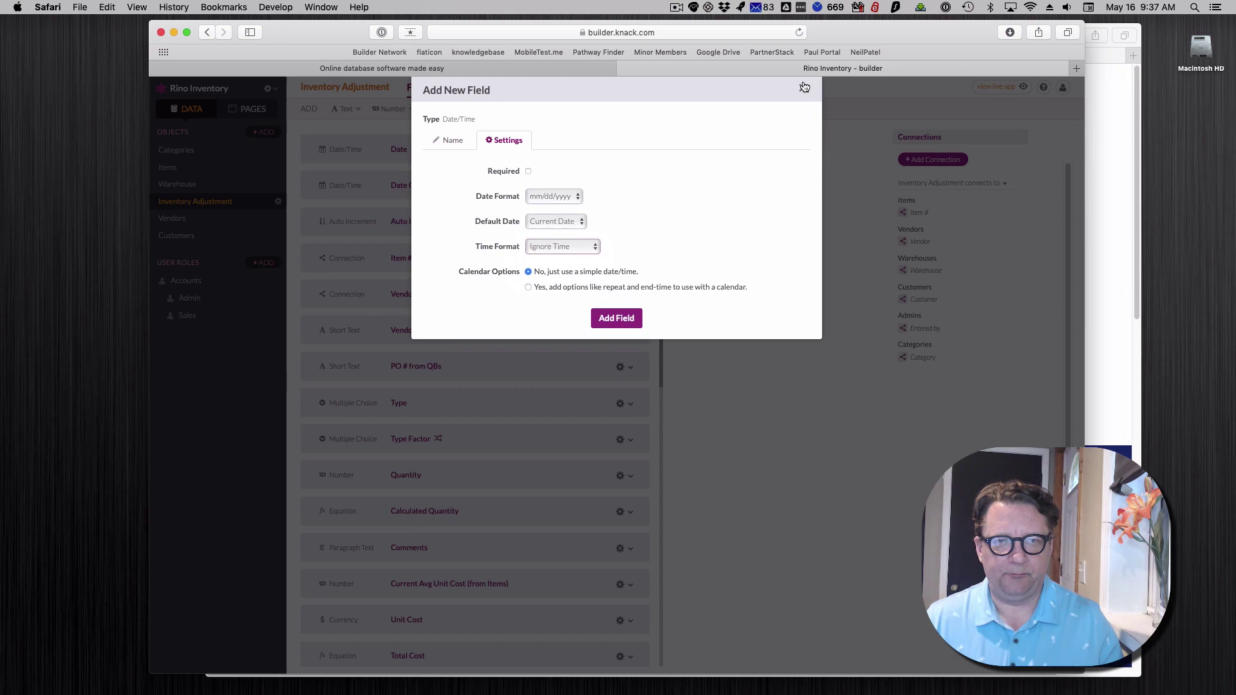
pyautogui.click(803, 90)
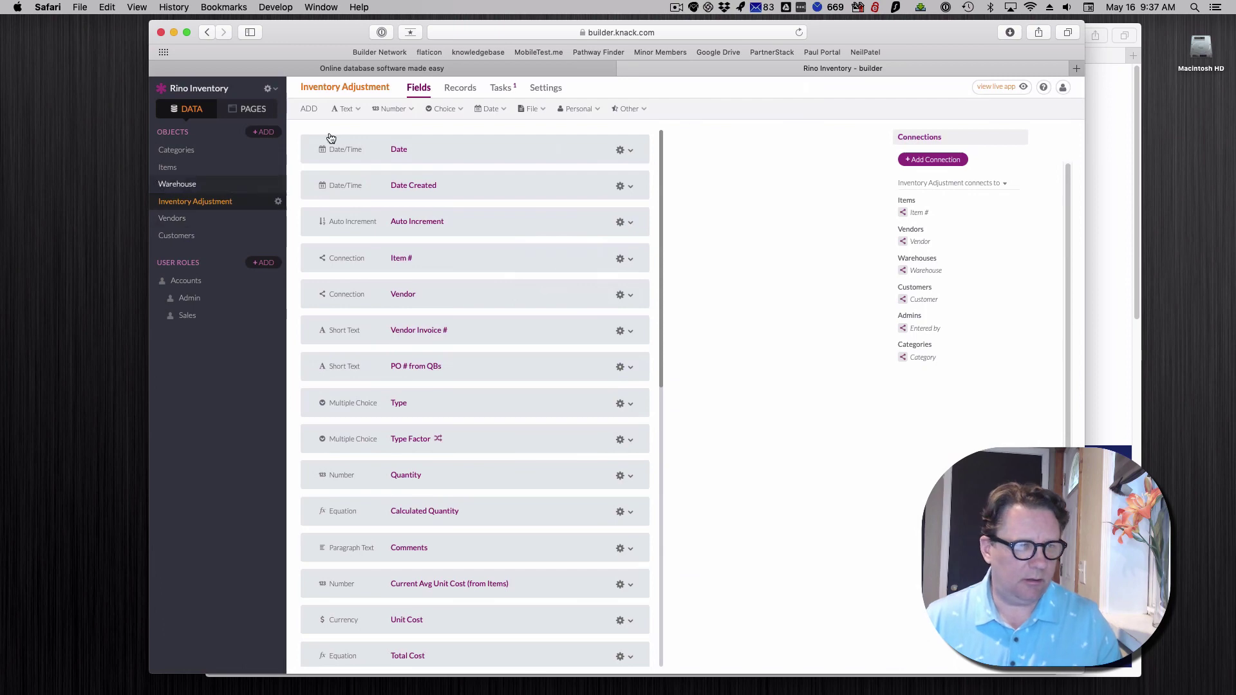
# Switch the Inventory Adjustment object to its Records tab
pyautogui.click(460, 88)
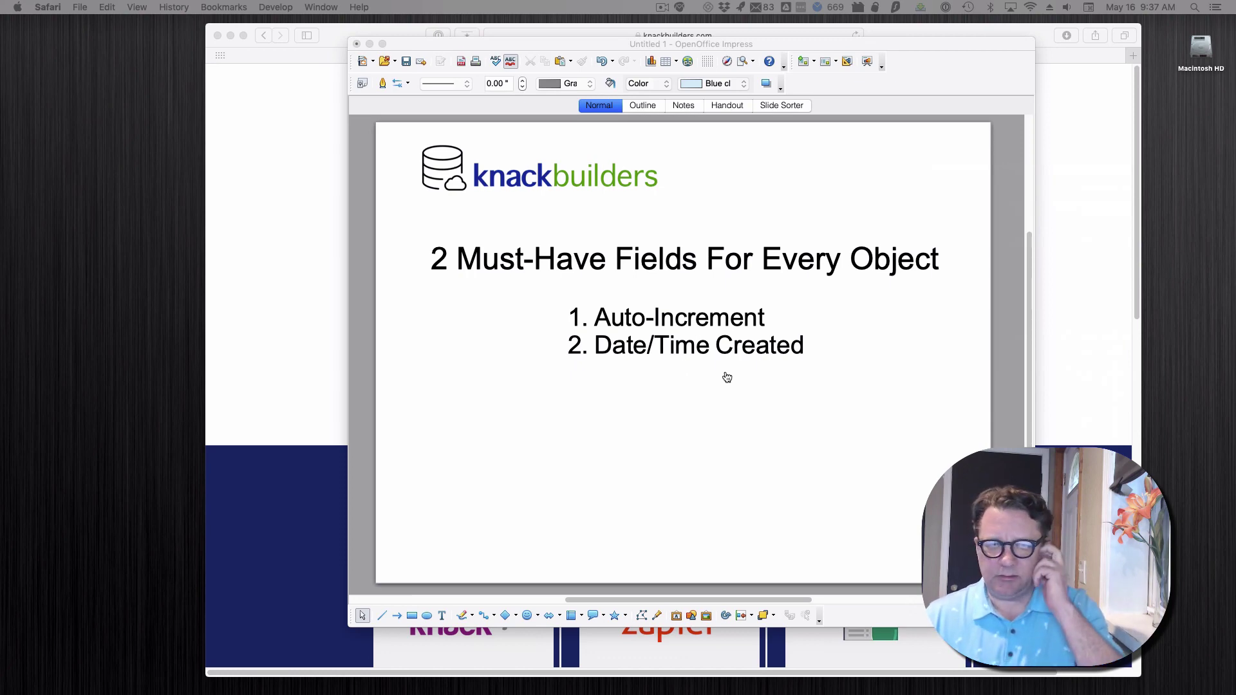
# Minimize the Impress presentation to reveal the Knack records window behind it
pyautogui.doubleClick(521, 46)
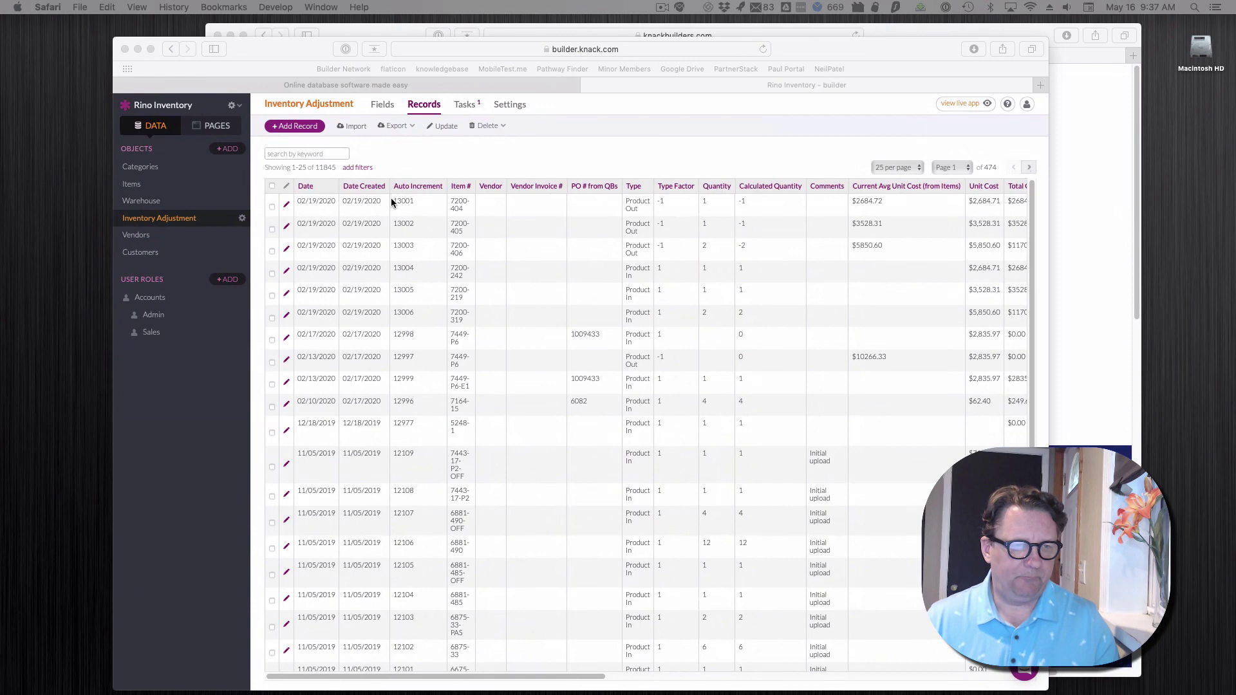
pyautogui.click(319, 168)
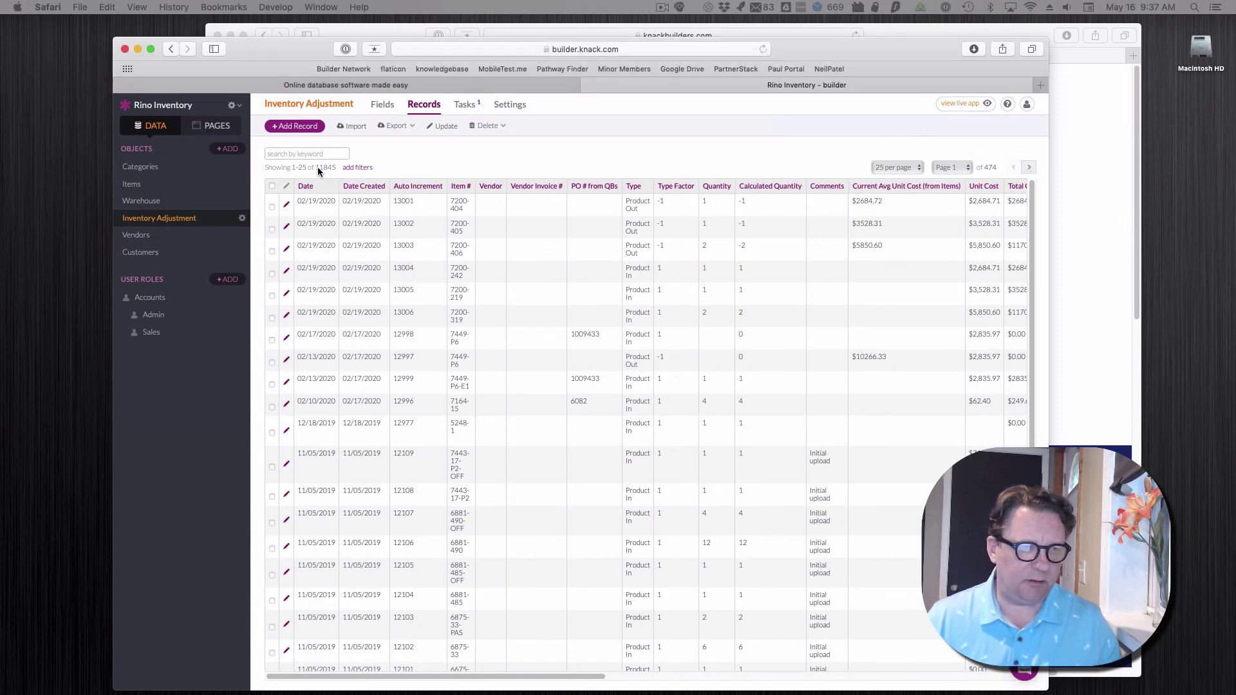
pyautogui.moveTo(320, 168); pyautogui.dragTo(264, 169)
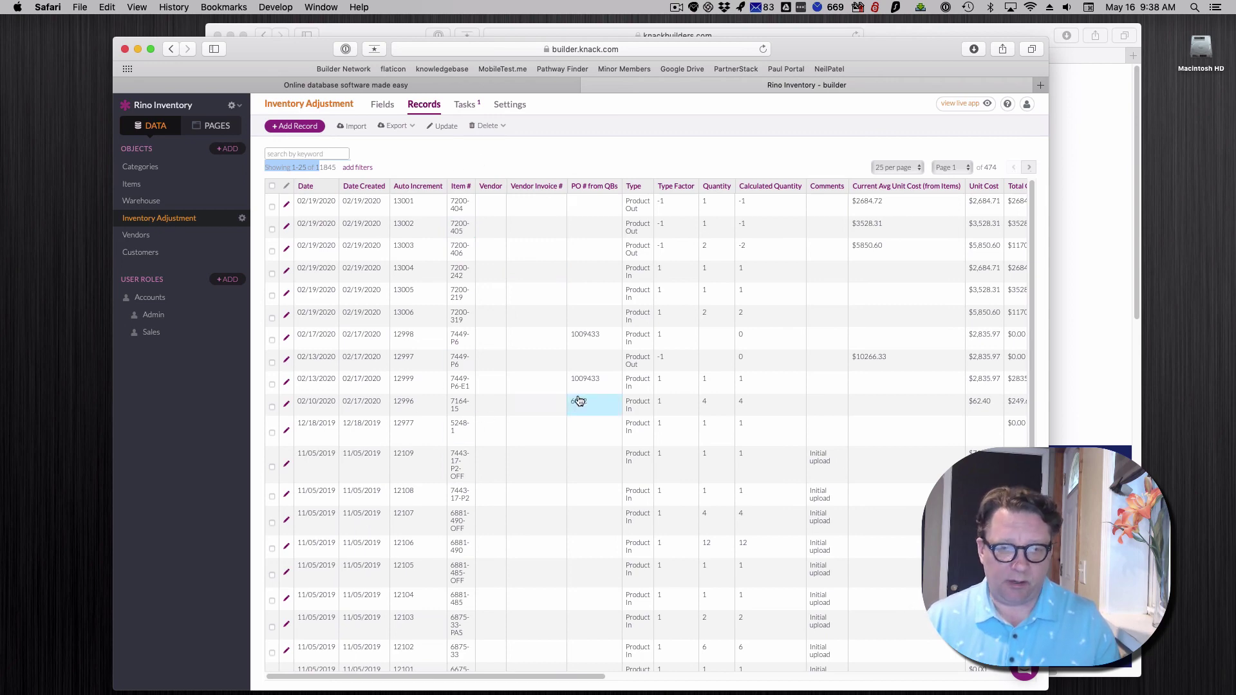
pyautogui.scroll(-4, 459, 476)
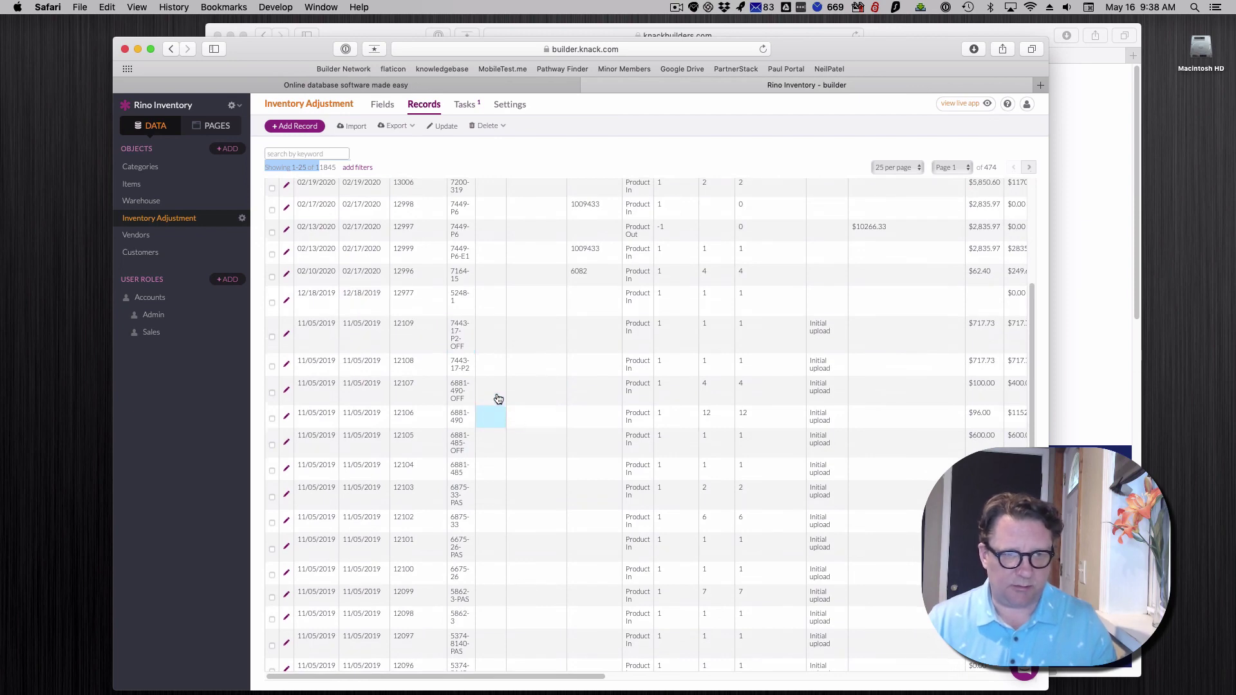
pyautogui.click(357, 168)
pyautogui.click(484, 143)
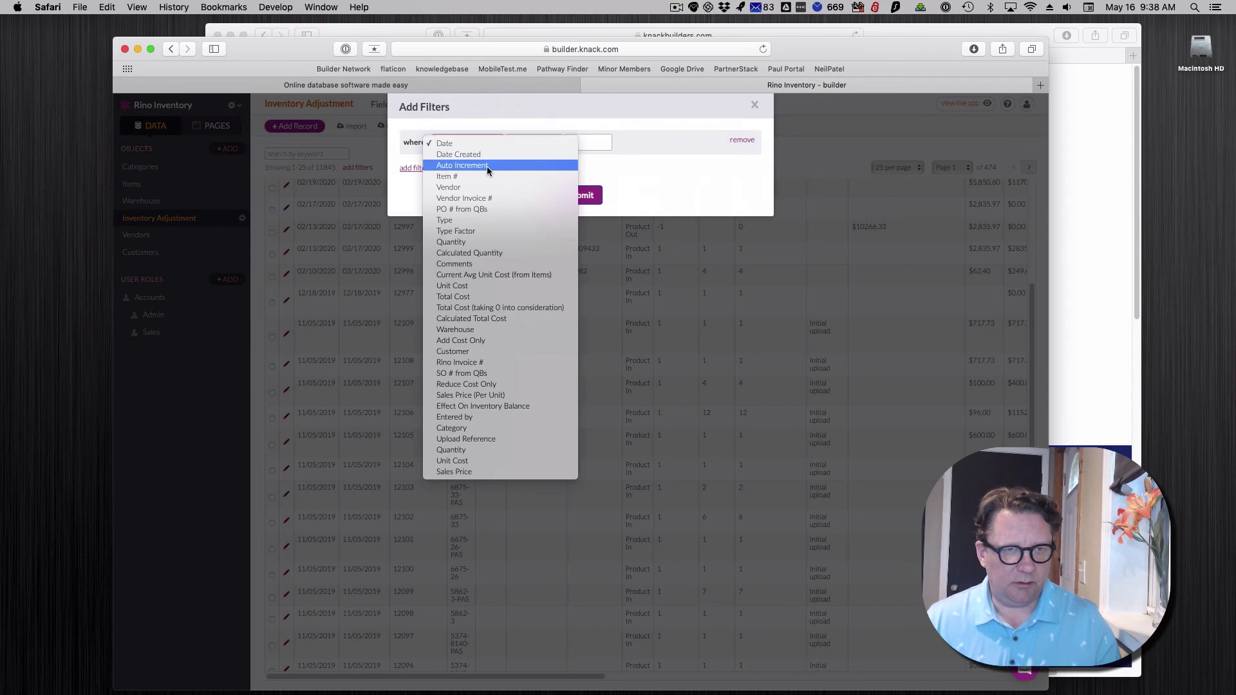
pyautogui.click(486, 157)
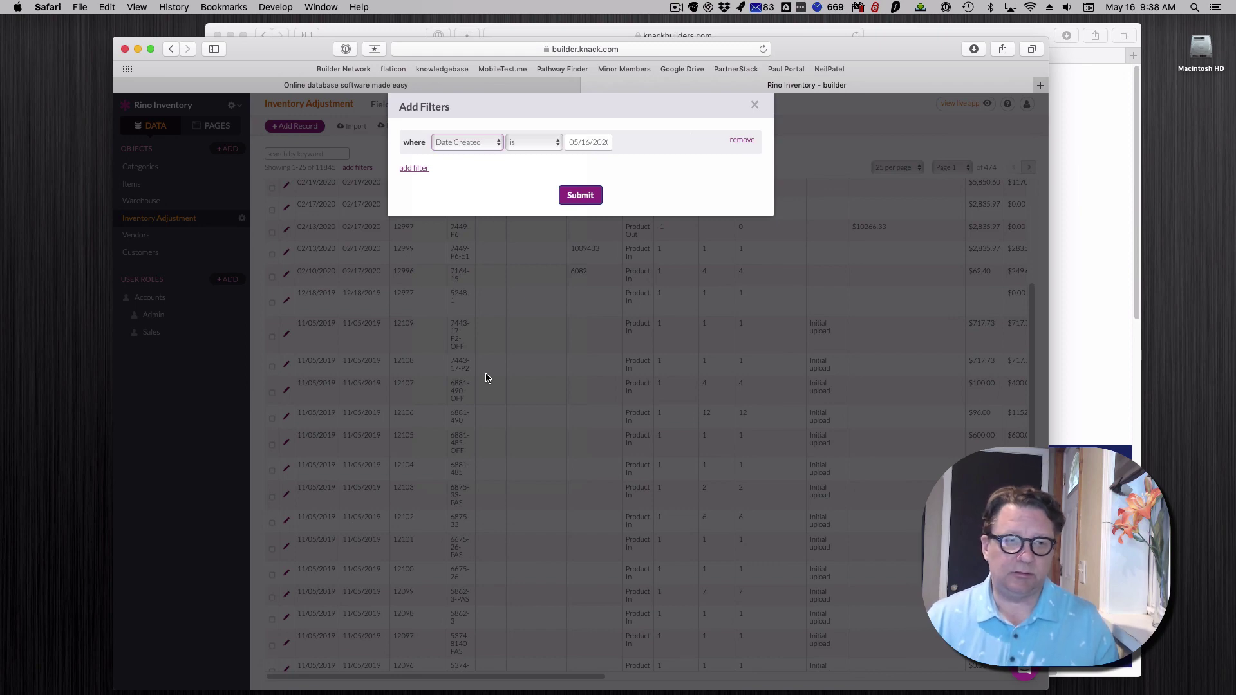
pyautogui.click(755, 105)
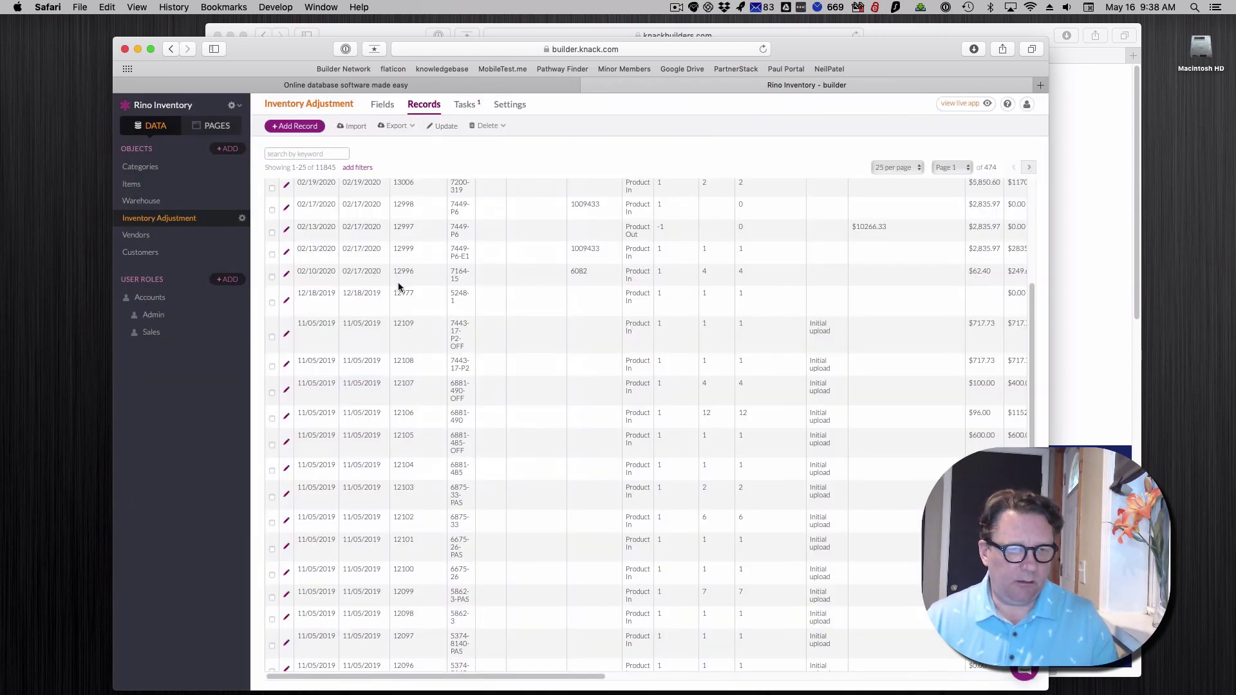
pyautogui.scroll(3, 406, 251)
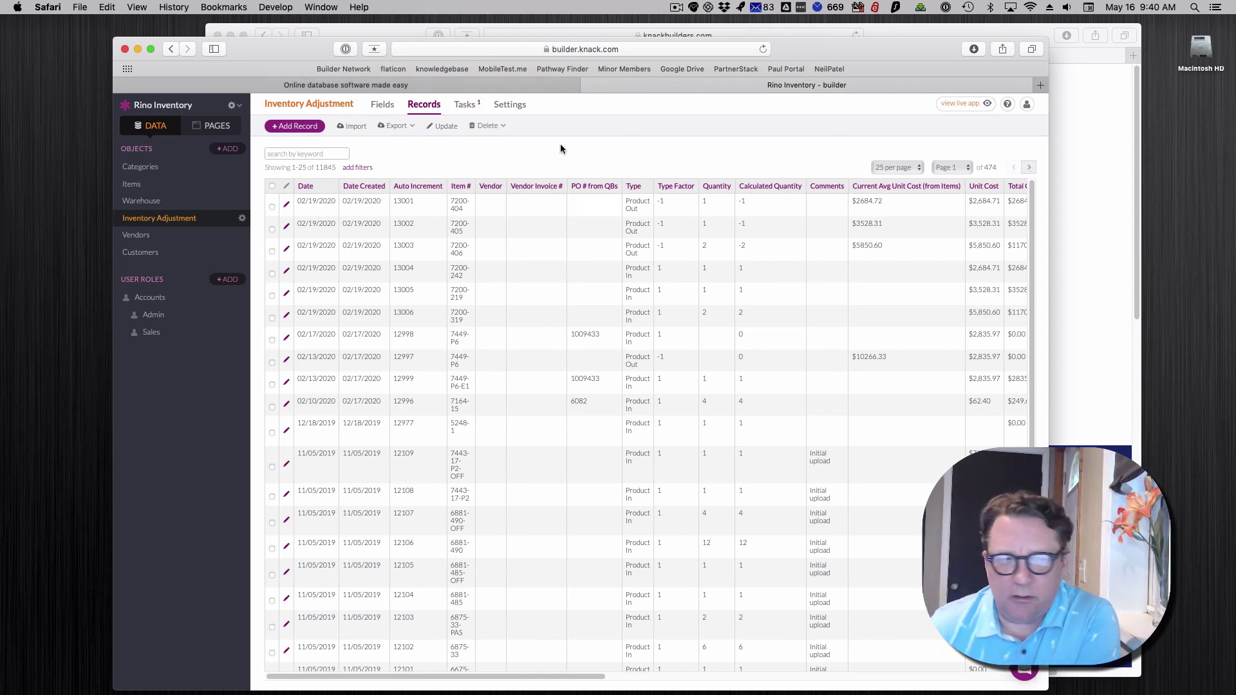
# Sort the Inventory Adjustment records by Auto Increment ascending, starting at 186
pyautogui.click(416, 187)
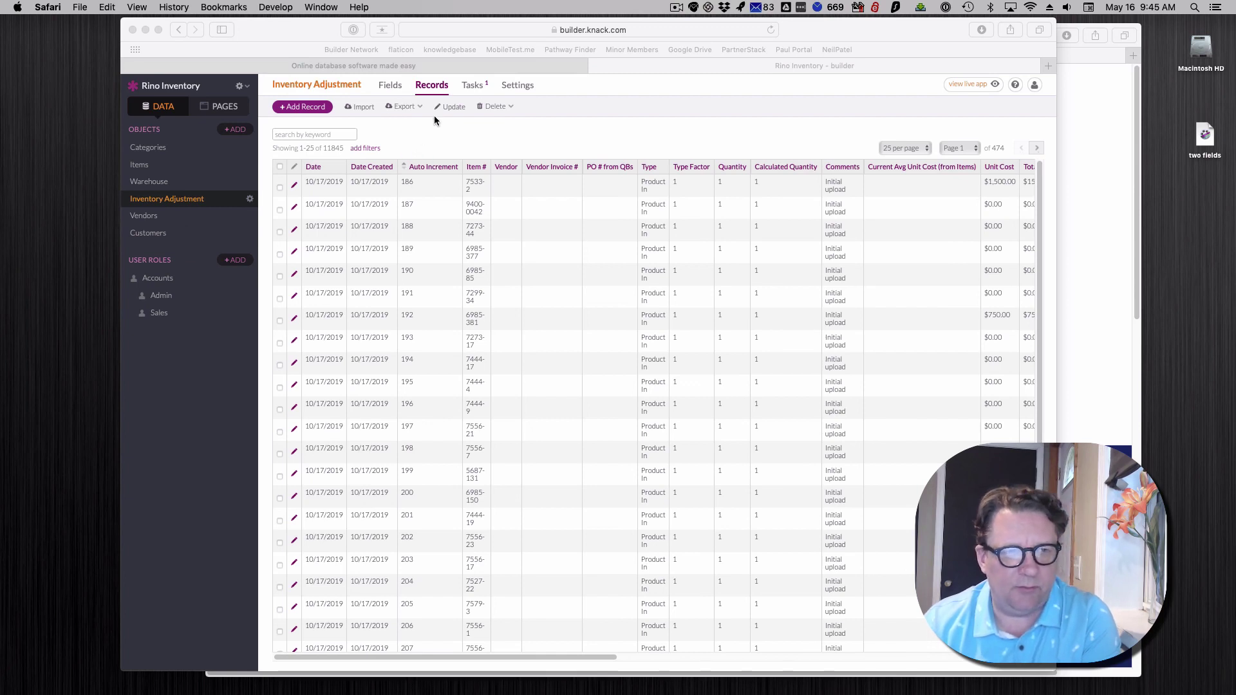
pyautogui.click(412, 111)
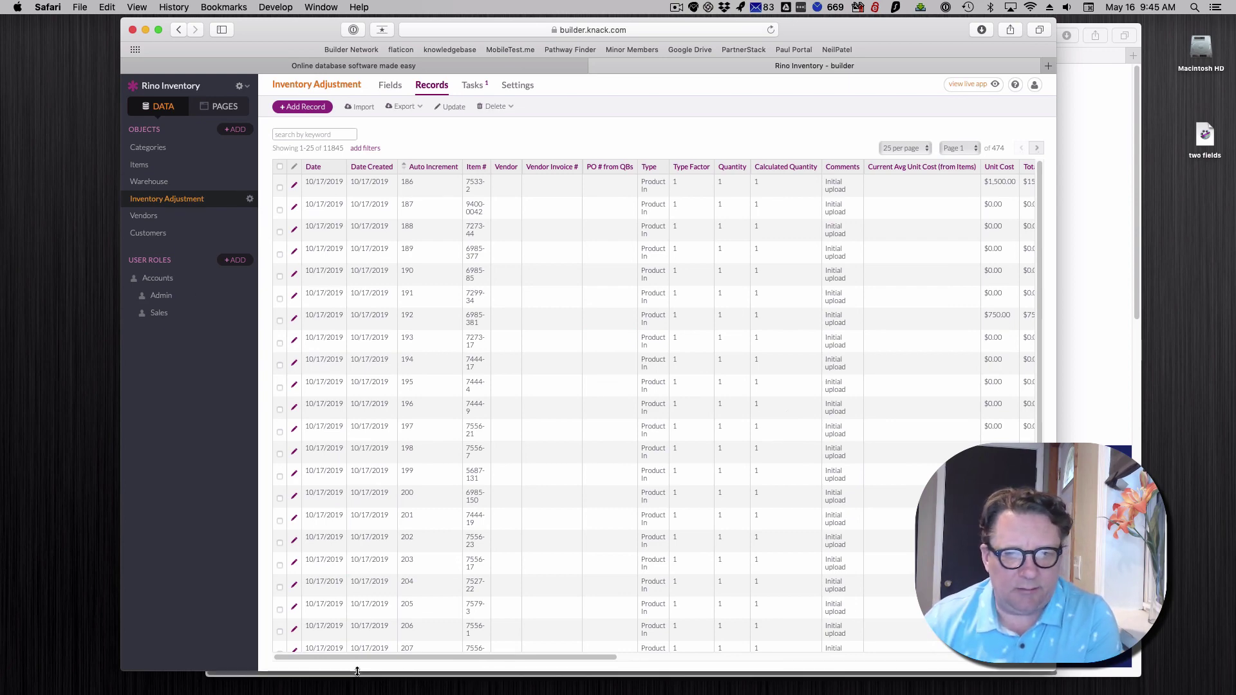
pyautogui.moveTo(1199, 693)
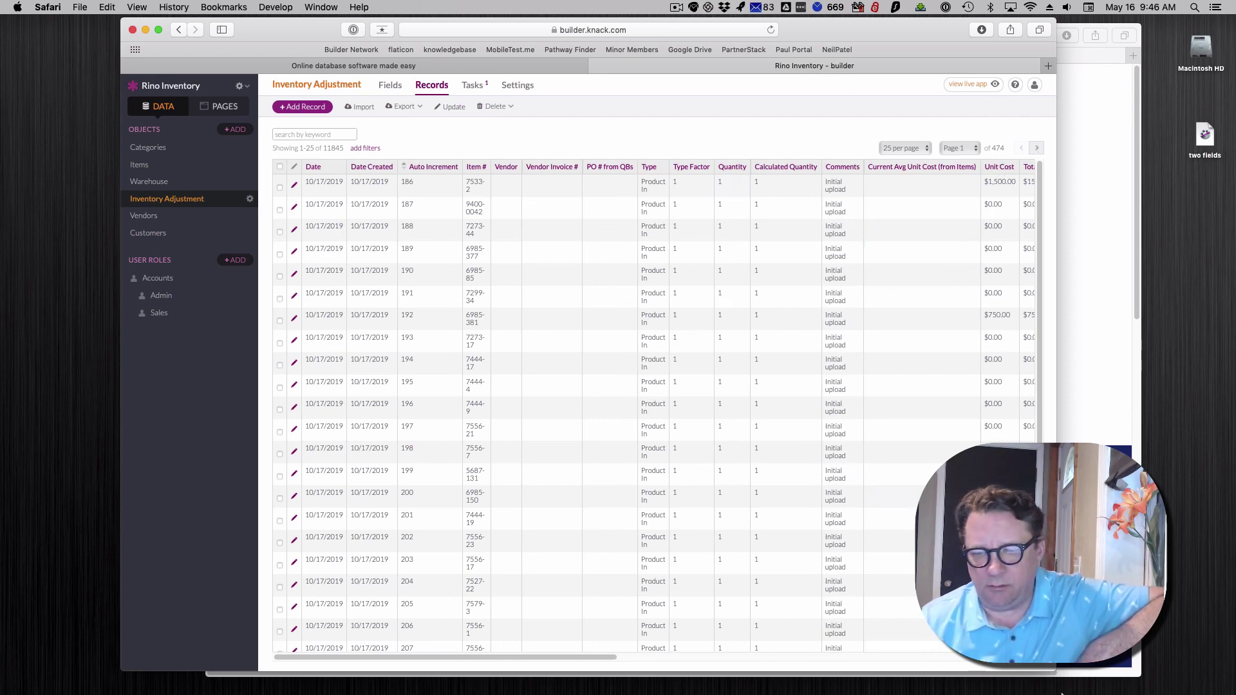
pyautogui.moveTo(1062, 693)
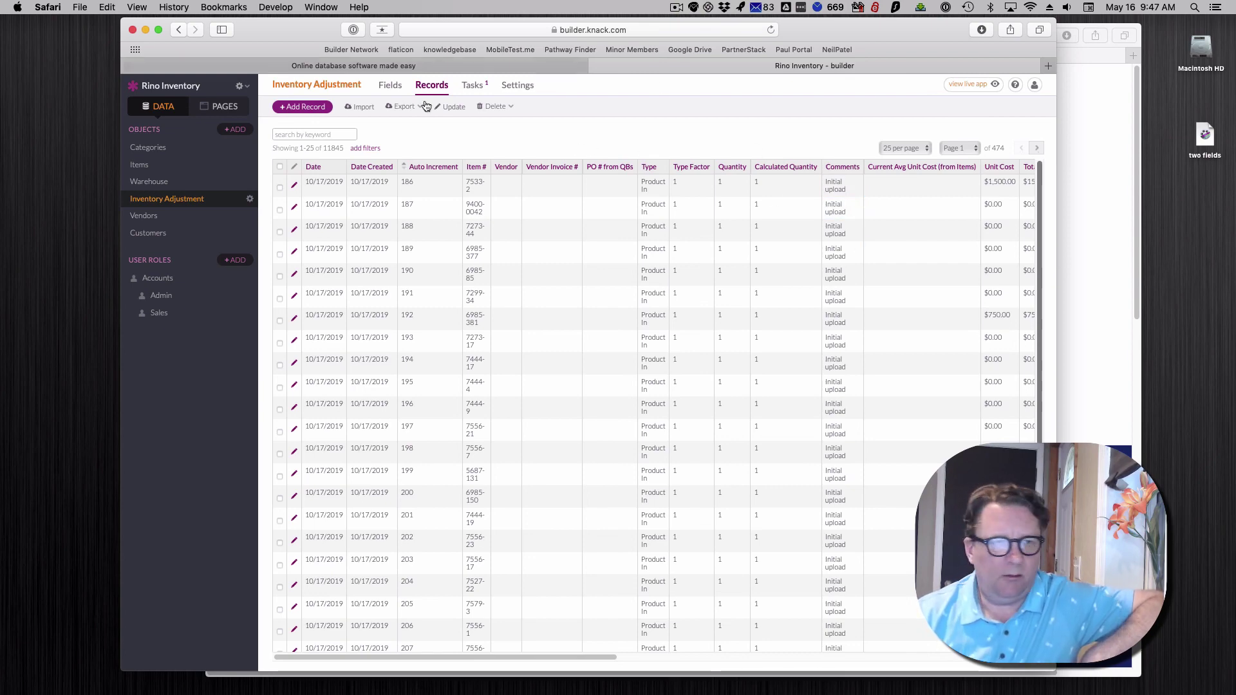
# Return to the Inventory Adjustment field list and bring up the Date add-field menu
pyautogui.click(388, 87)
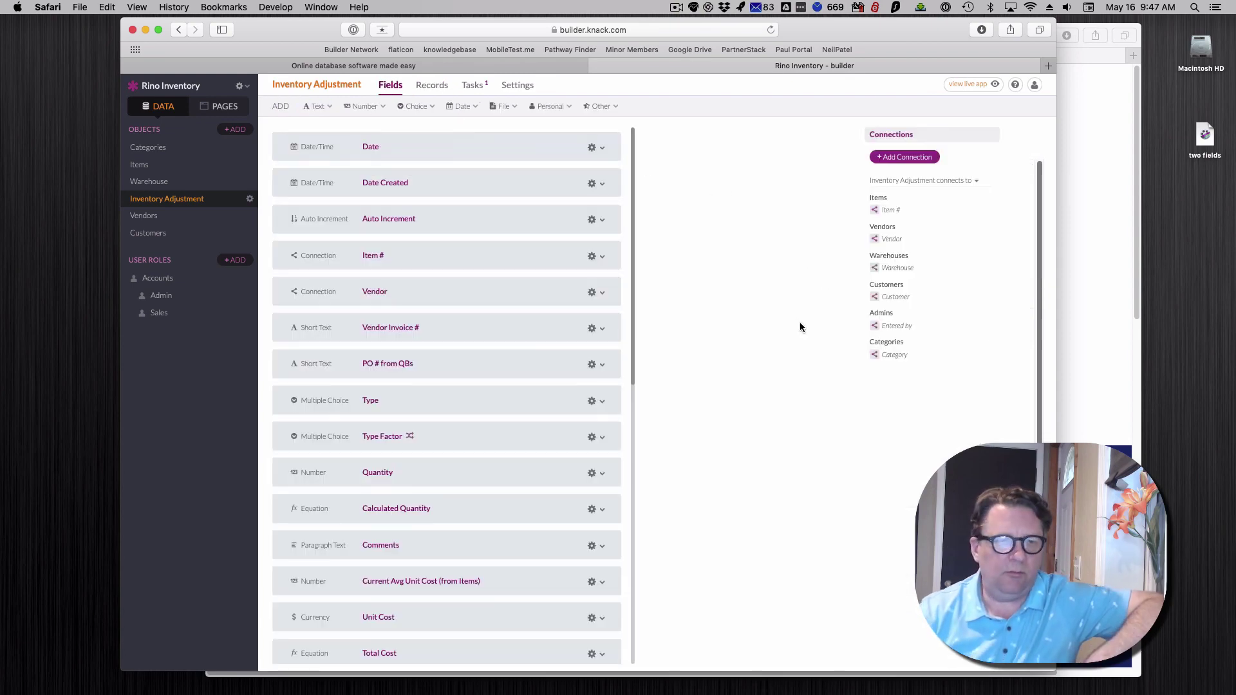
pyautogui.moveTo(465, 107)
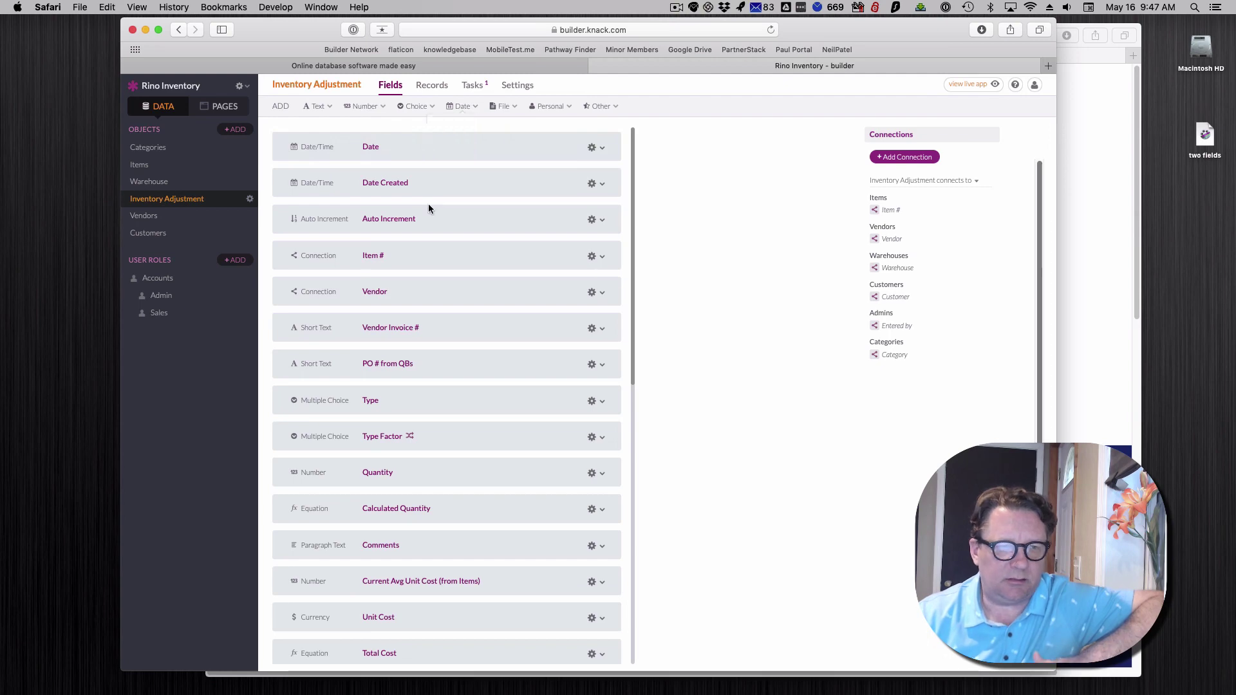
# Add a Date/Time field and set its Default Date to None under More options
pyautogui.click(465, 126)
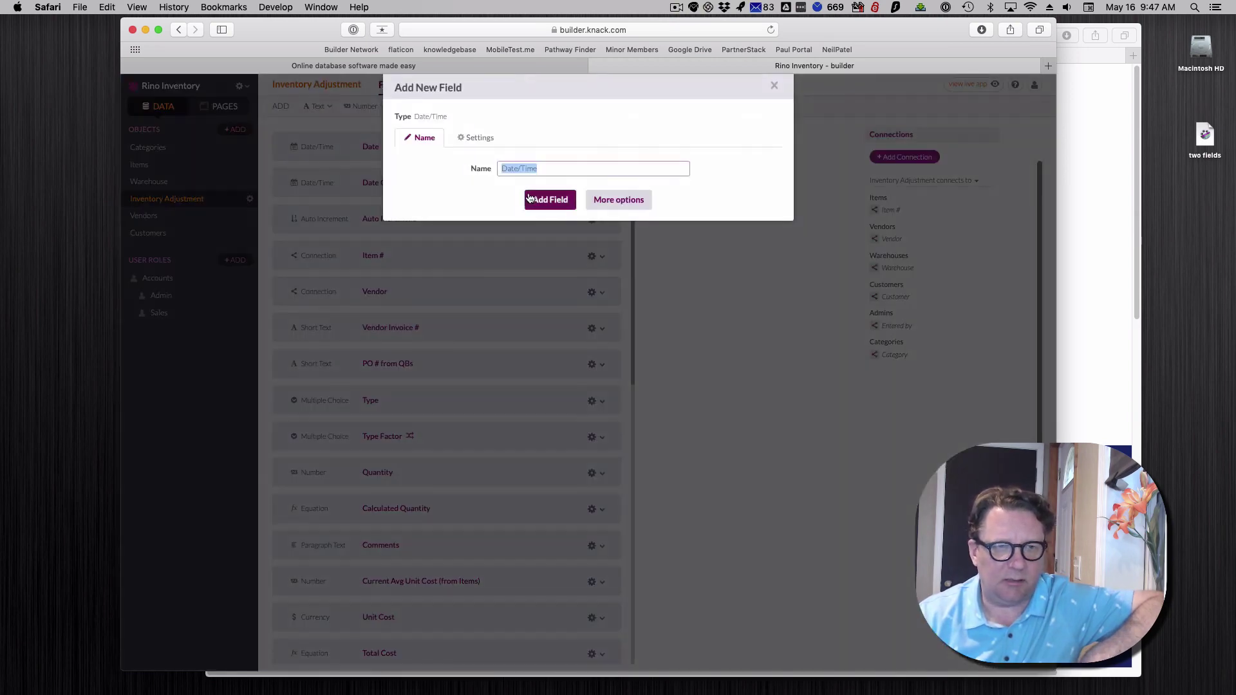
pyautogui.click(615, 201)
pyautogui.click(521, 222)
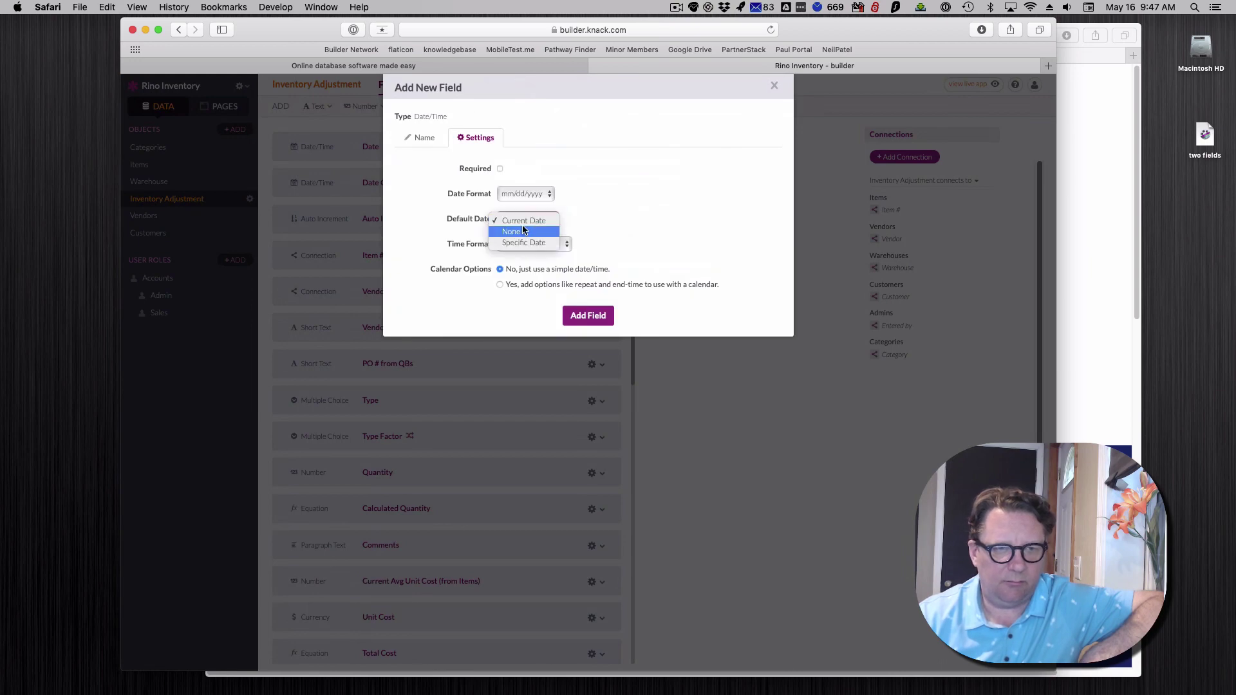
pyautogui.click(519, 227)
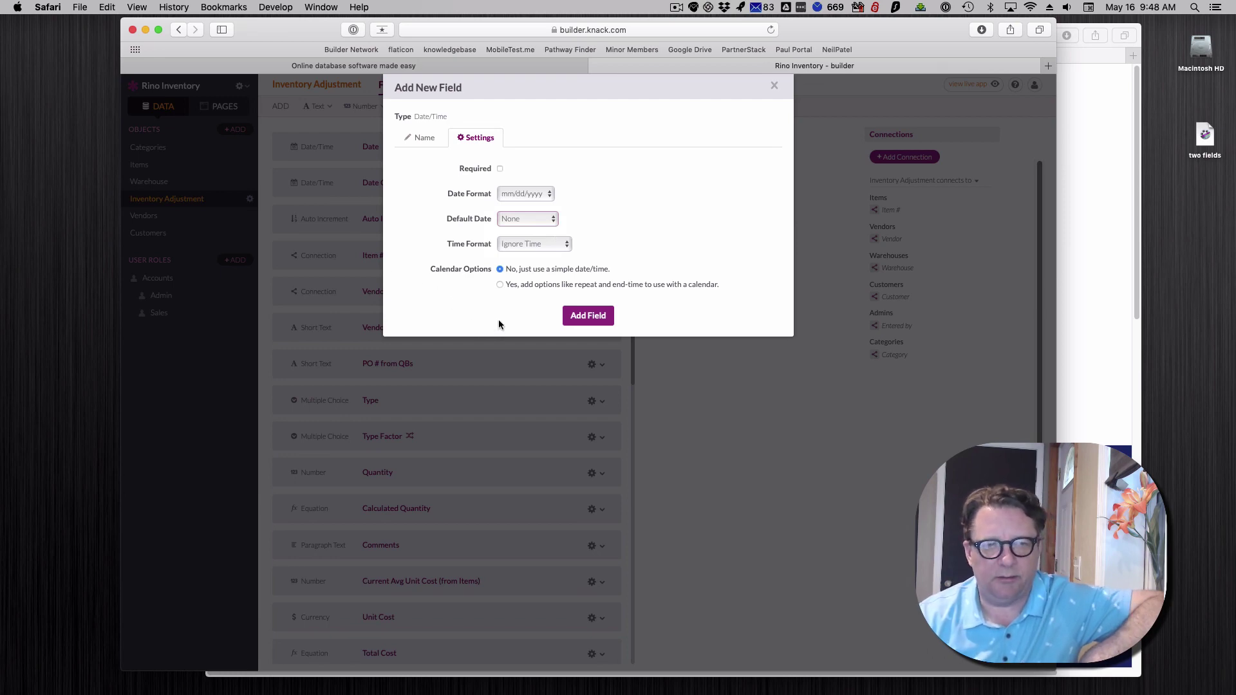
pyautogui.click(776, 87)
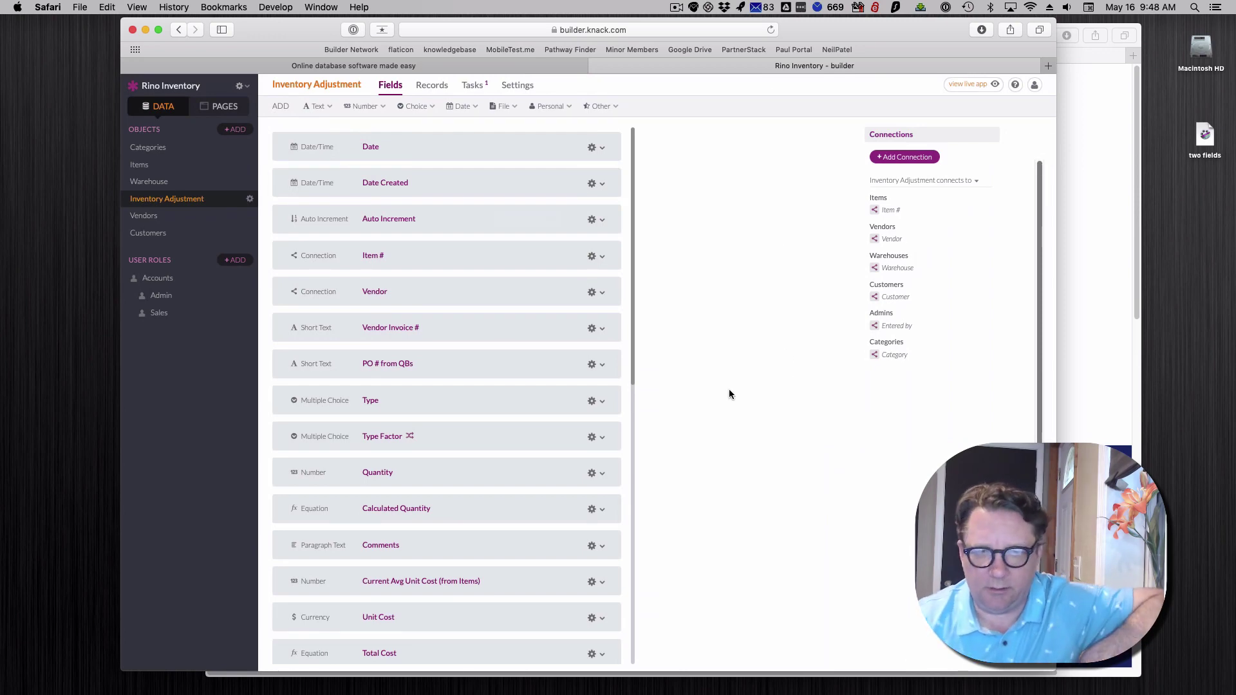
pyautogui.click(887, 157)
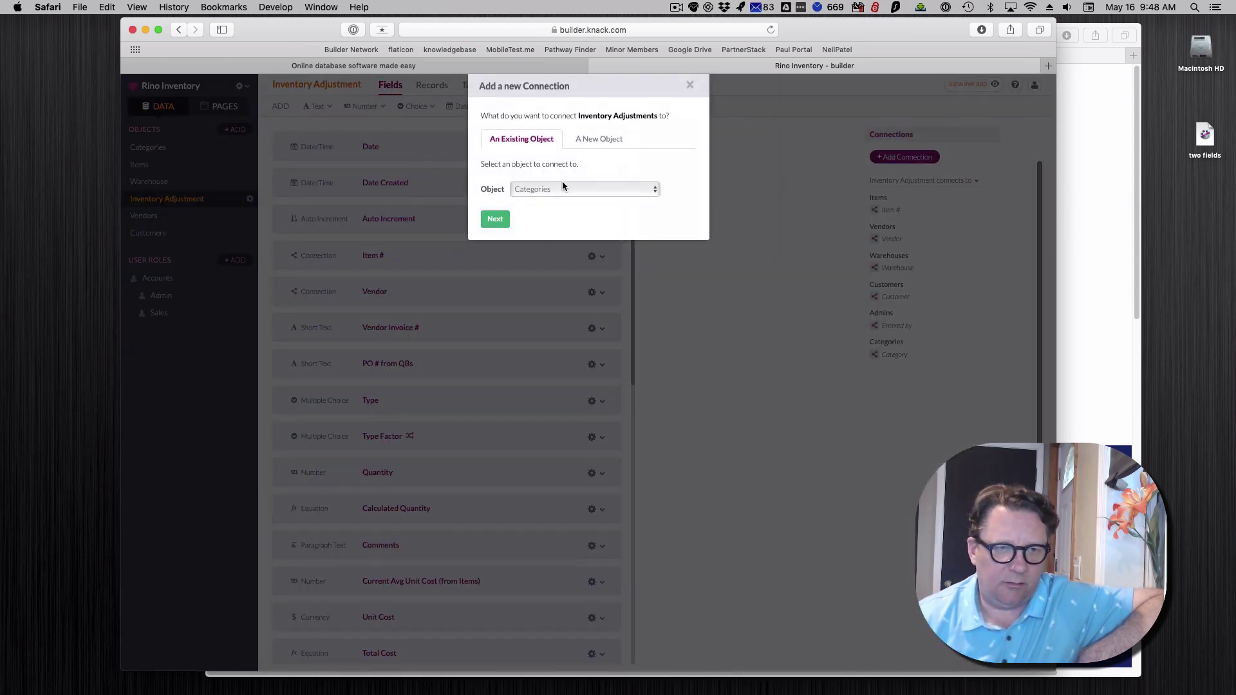
pyautogui.click(563, 189)
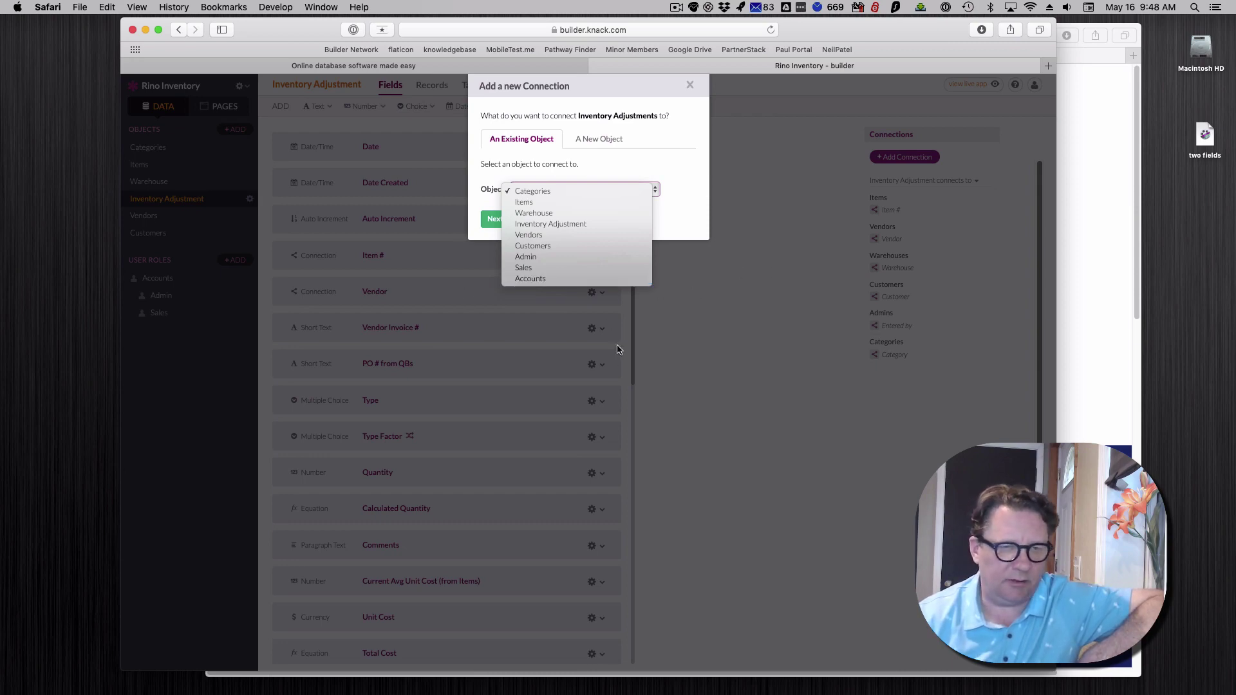
pyautogui.click(760, 334)
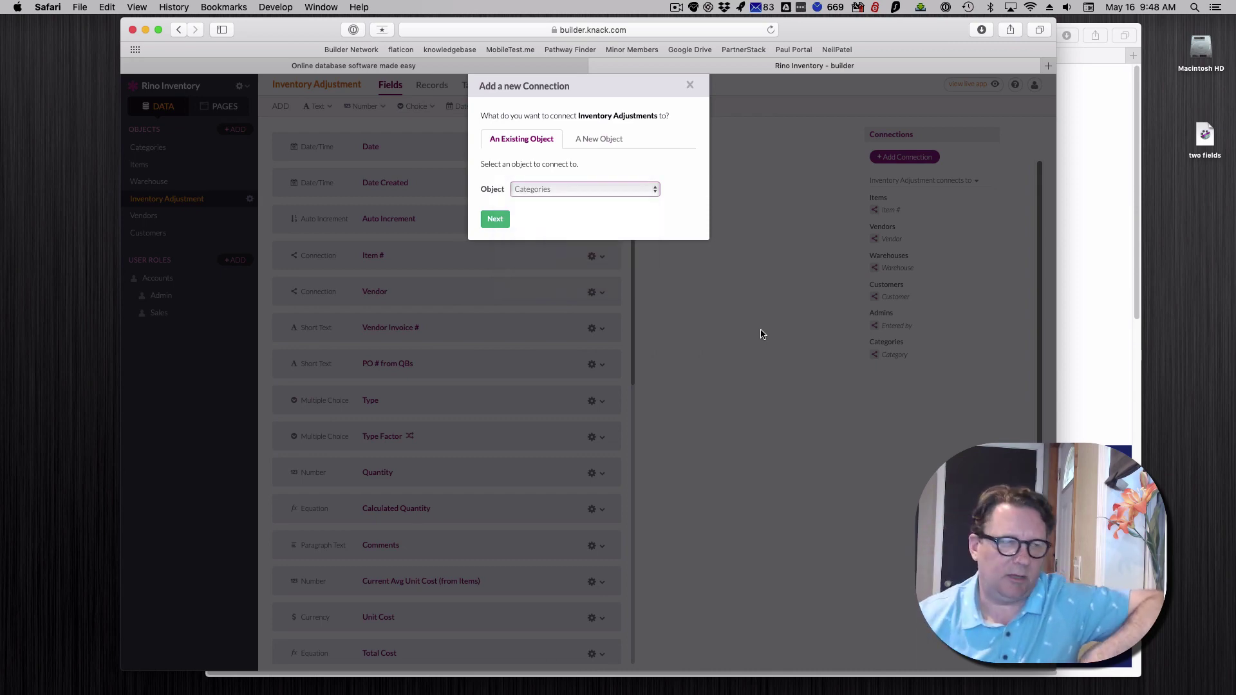
pyautogui.click(713, 330)
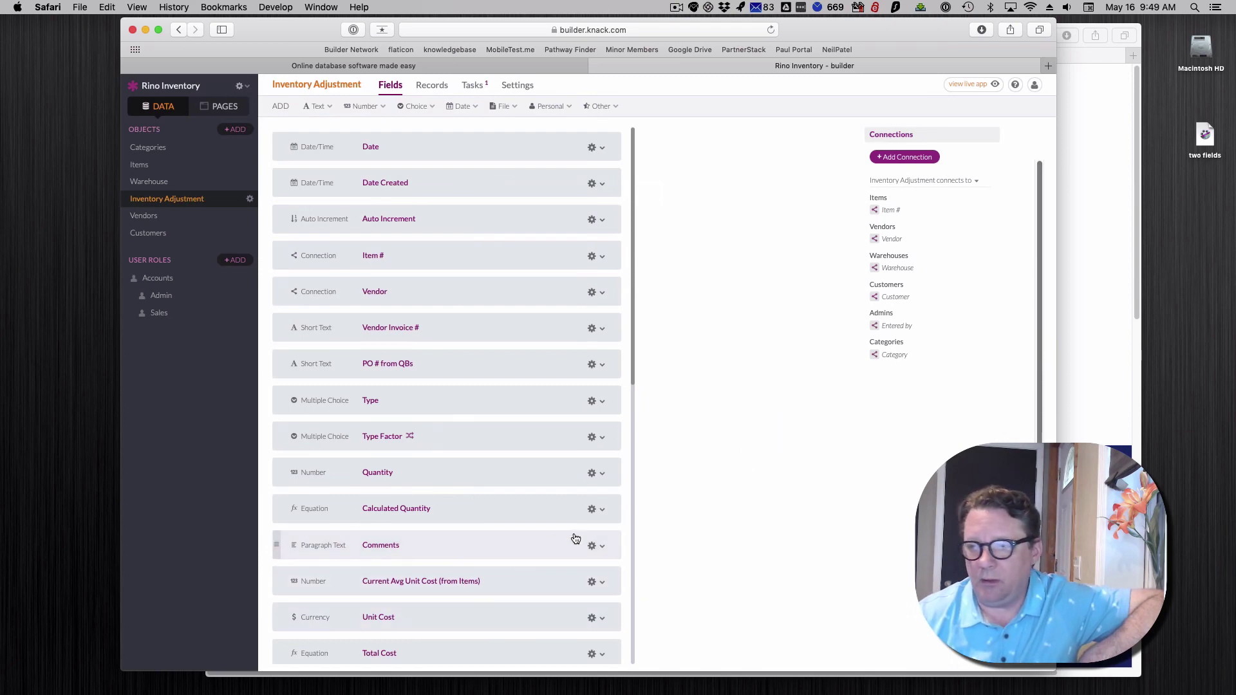
# Scroll the field list to show Calculated Total Cost through Sales Price
pyautogui.scroll(-10, 757, 483)
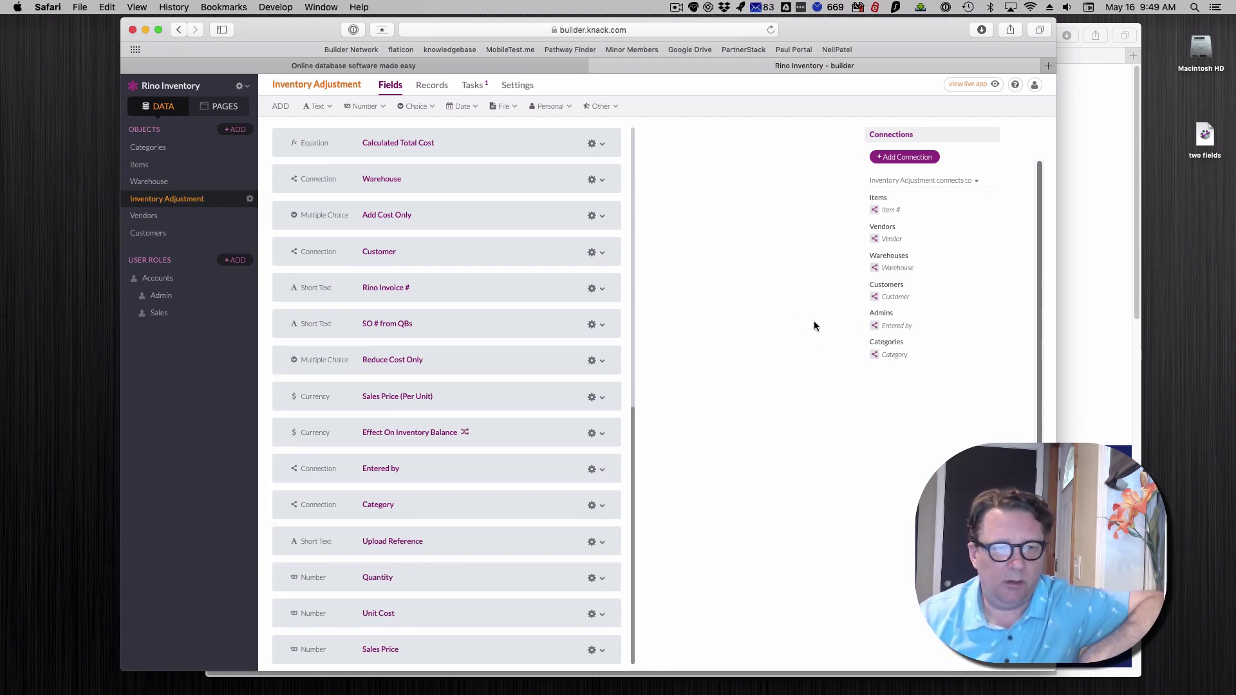
pyautogui.moveTo(329, 116)
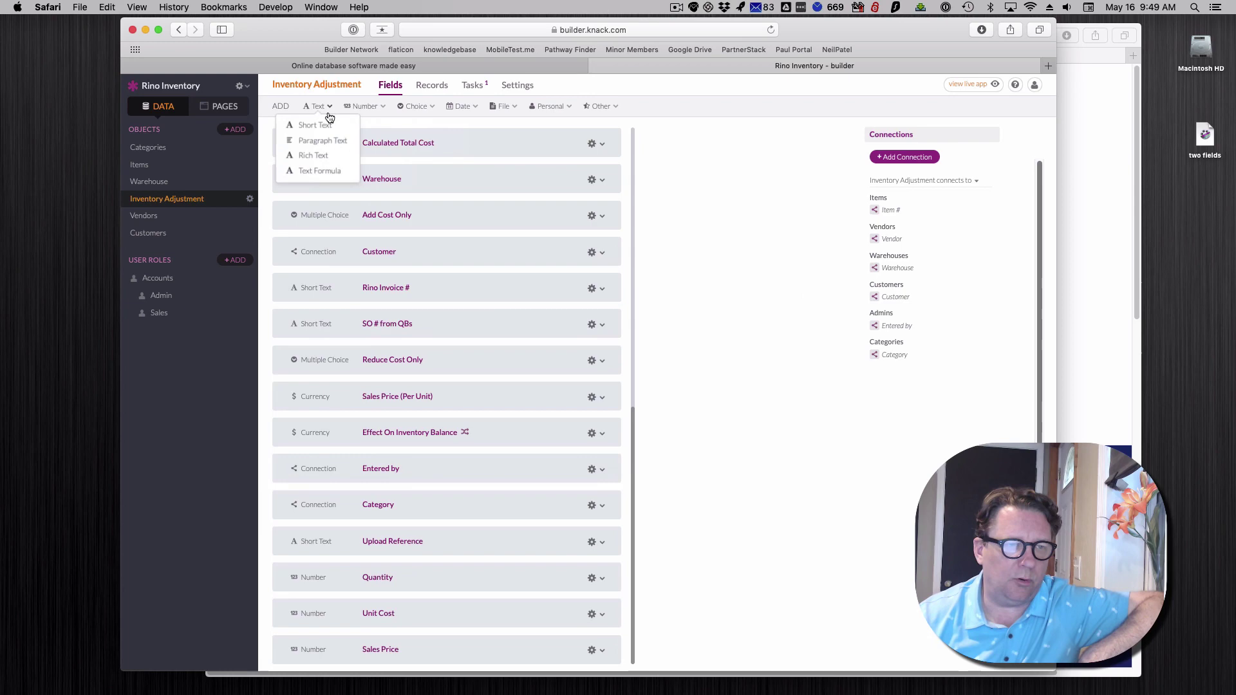